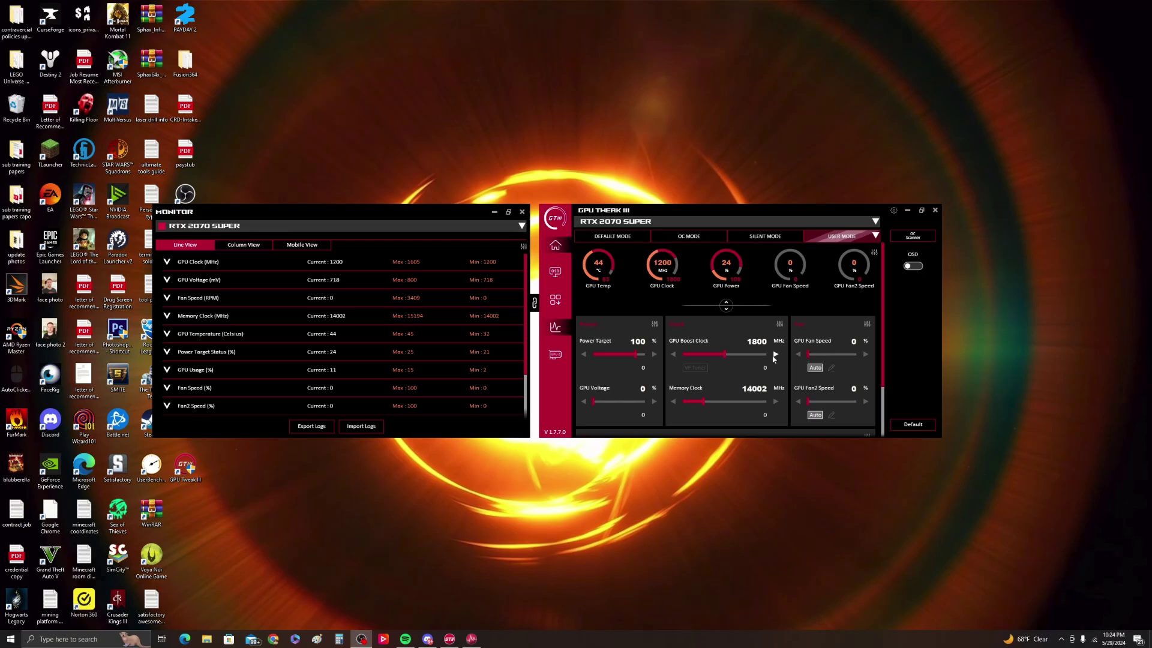
# Collapse the tuning sliders panel to show more gauges, then bring the sliders back.
pyautogui.scroll(-1, 703, 378)
pyautogui.scroll(1, 780, 304)
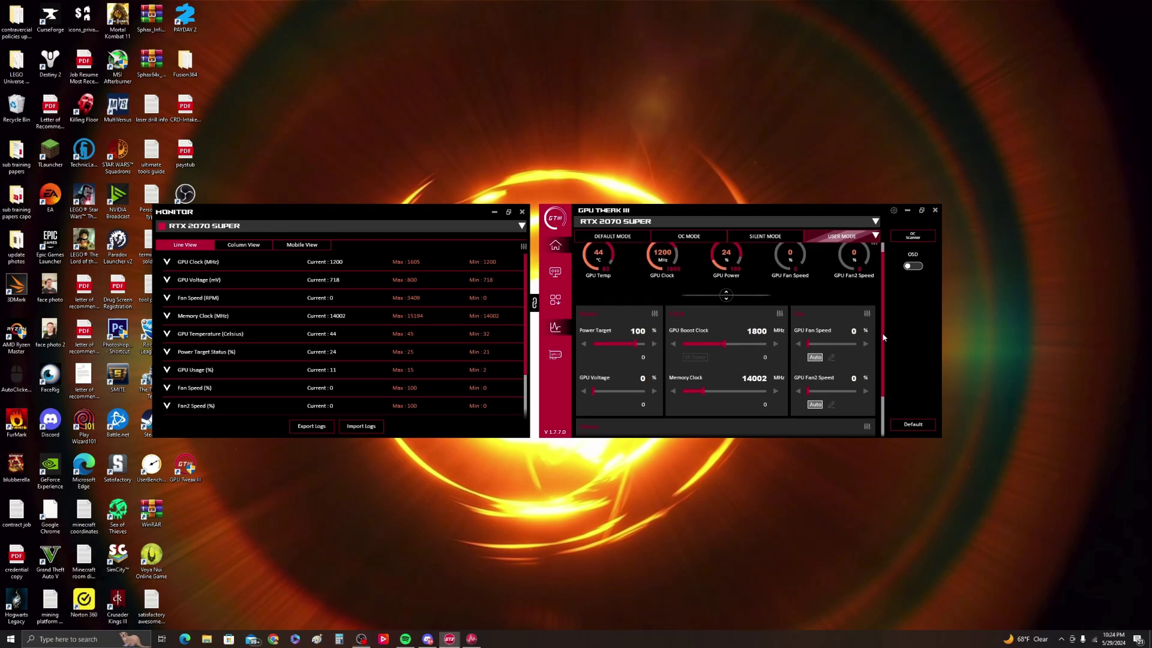
pyautogui.click(727, 307)
pyautogui.click(725, 423)
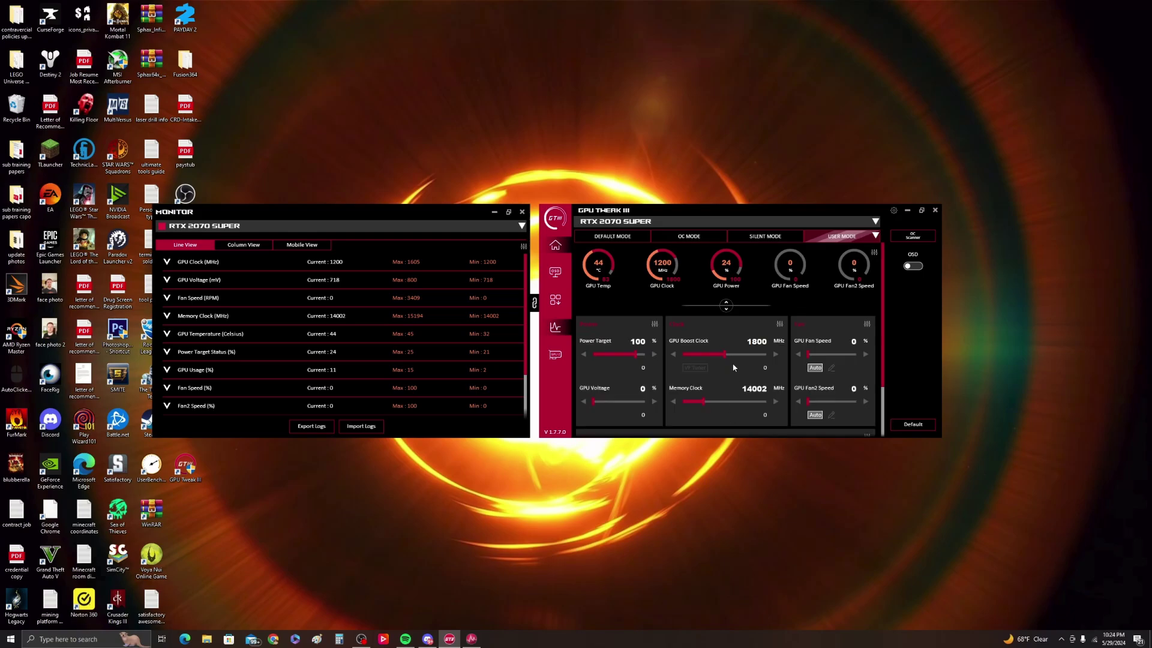
pyautogui.click(723, 312)
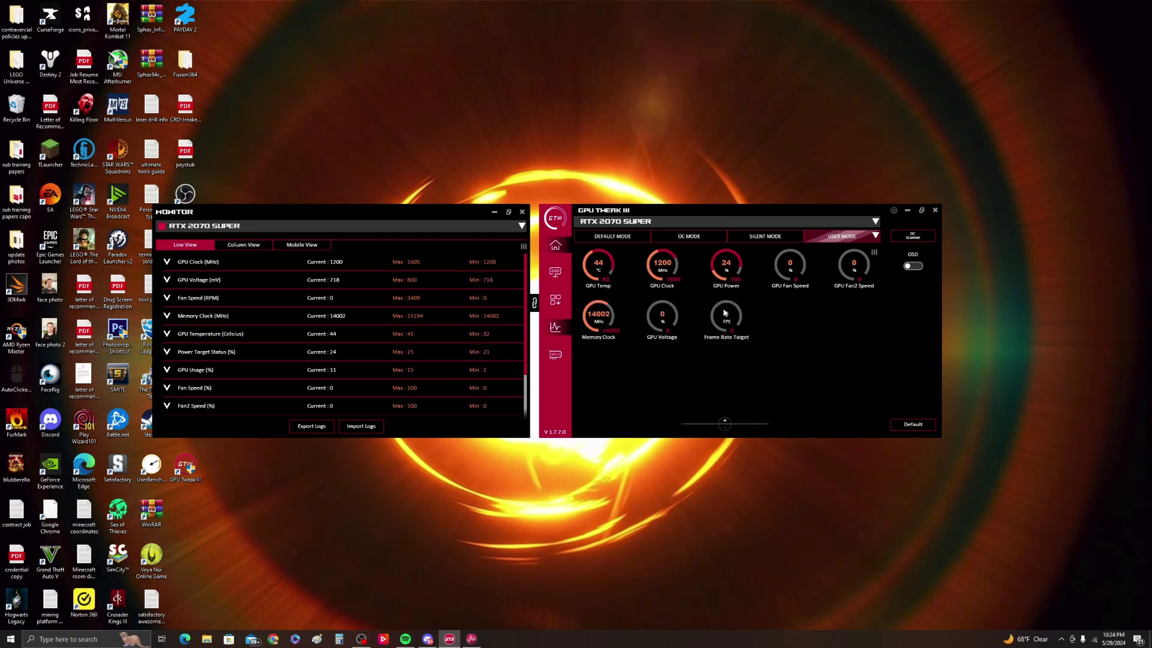
pyautogui.click(725, 424)
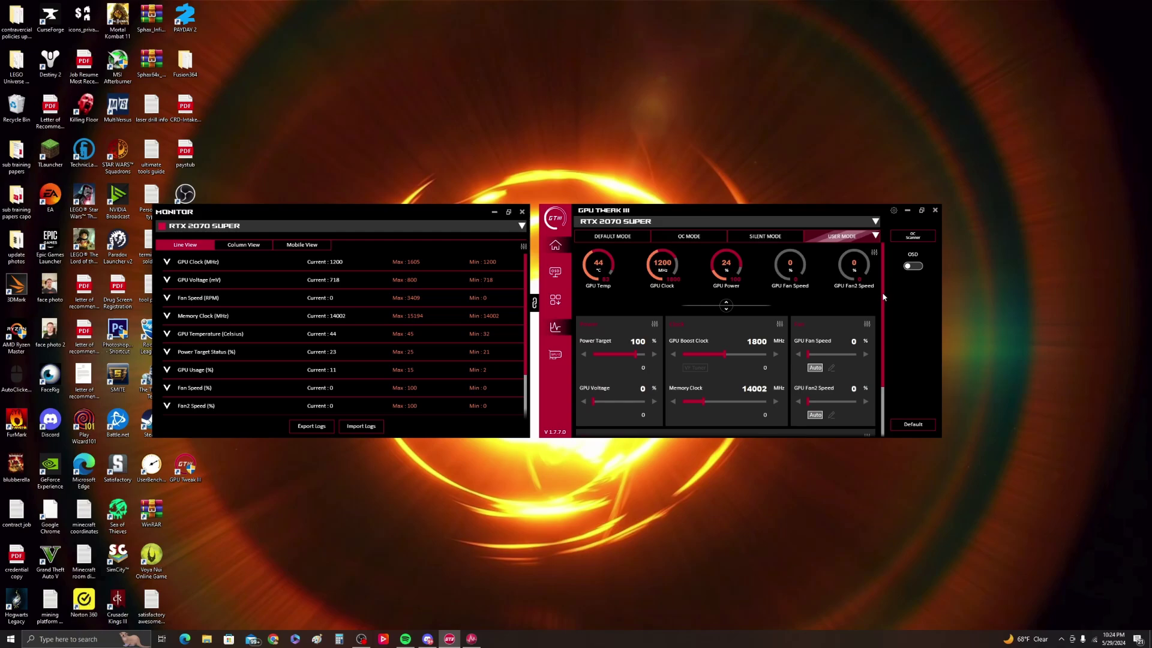
# Raise the power target to 111% and enter a GPU boost clock of 1800 MHz.
pyautogui.moveTo(883, 297); pyautogui.dragTo(877, 345)
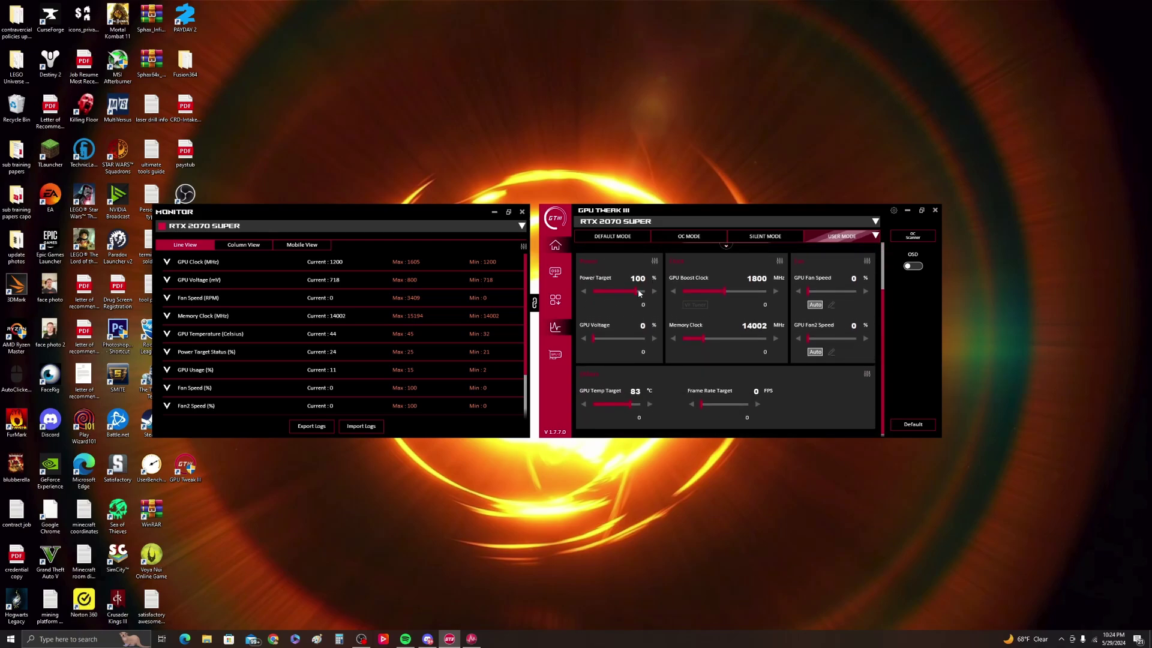
pyautogui.moveTo(638, 292); pyautogui.dragTo(655, 295)
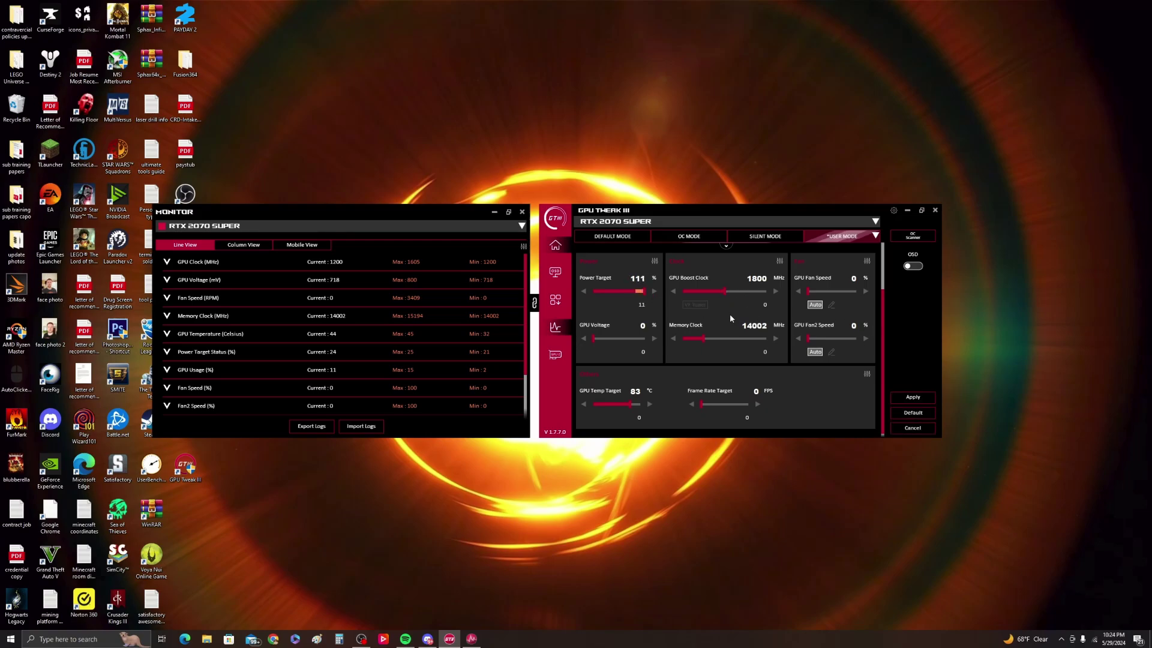
pyautogui.moveTo(726, 293)
pyautogui.mouseDown()
pyautogui.moveTo(784, 298)
pyautogui.moveTo(724, 299)
pyautogui.mouseUp()
pyautogui.click(759, 279)
pyautogui.write('1800')
# Try raising GPU voltage, return it to 0%, and set GPU fan speed to 100%.
pyautogui.moveTo(594, 339); pyautogui.dragTo(652, 340)
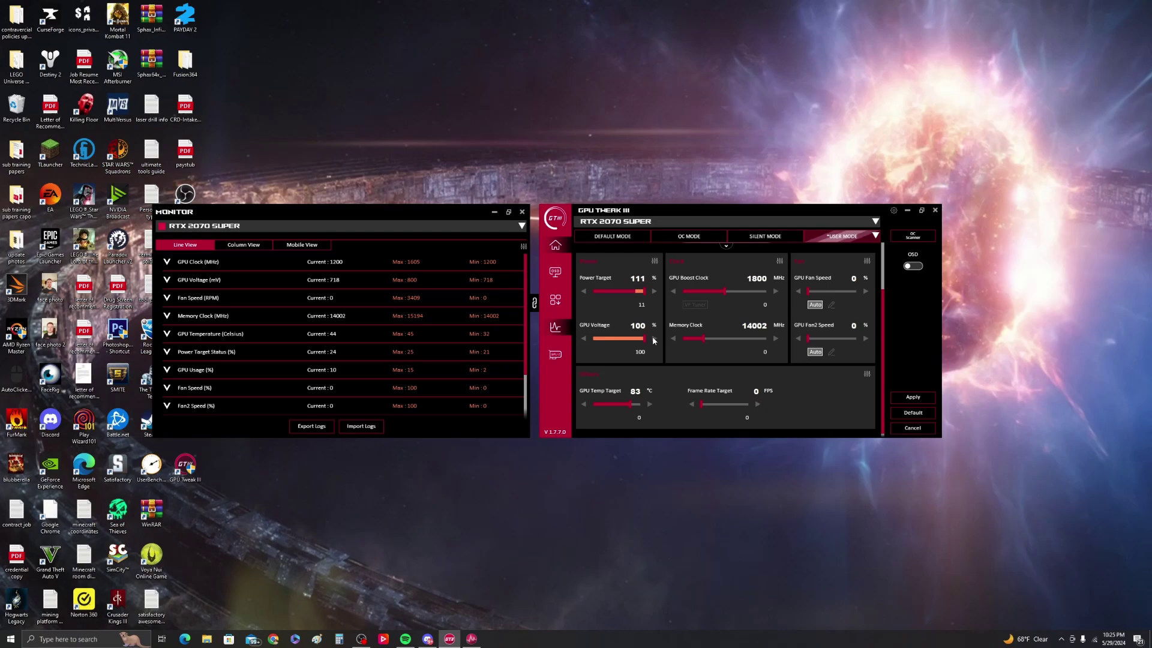
pyautogui.moveTo(645, 339); pyautogui.dragTo(581, 343)
pyautogui.moveTo(811, 294); pyautogui.dragTo(868, 294)
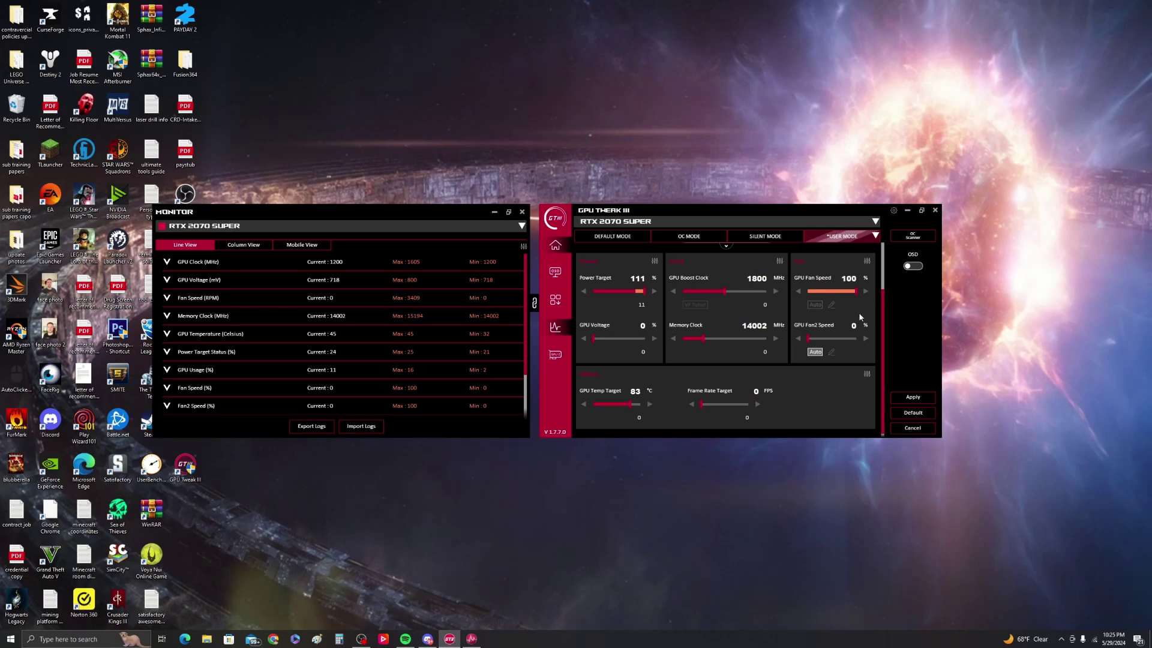
# Apply the 111% power target, then drop GPU fan speed to 0% and apply again.
pyautogui.click(928, 396)
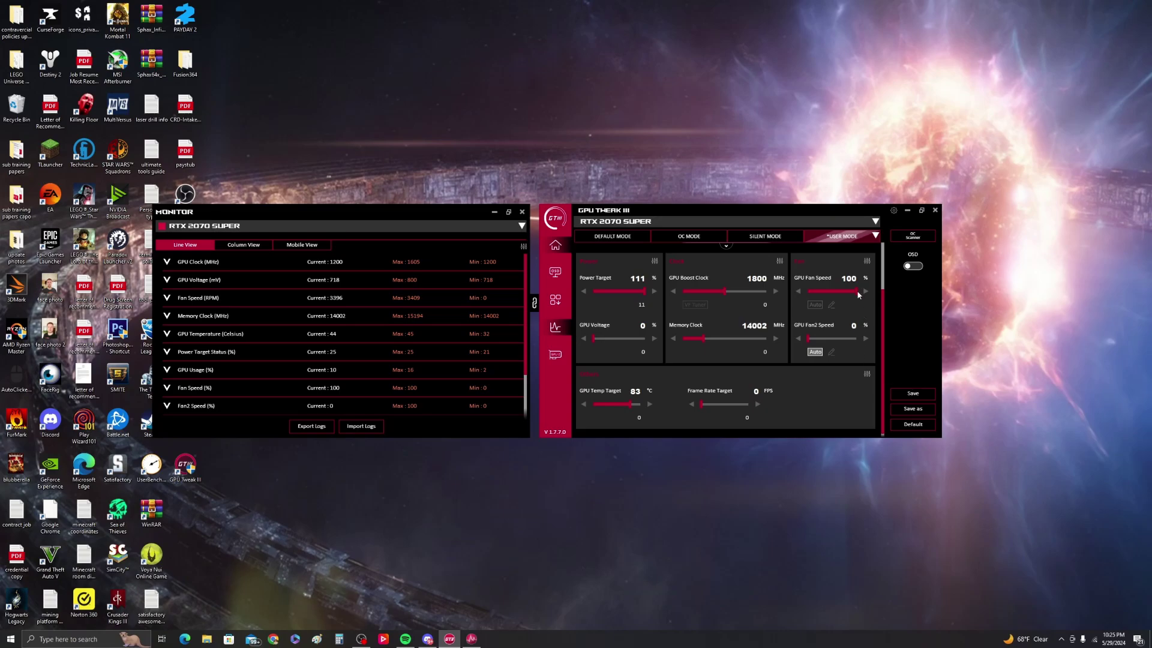
pyautogui.moveTo(857, 290); pyautogui.dragTo(790, 287)
pyautogui.click(916, 395)
# Scroll the GPU Temp Target slider from 83 °C up to 85 °C.
pyautogui.scroll(-1, 688, 329)
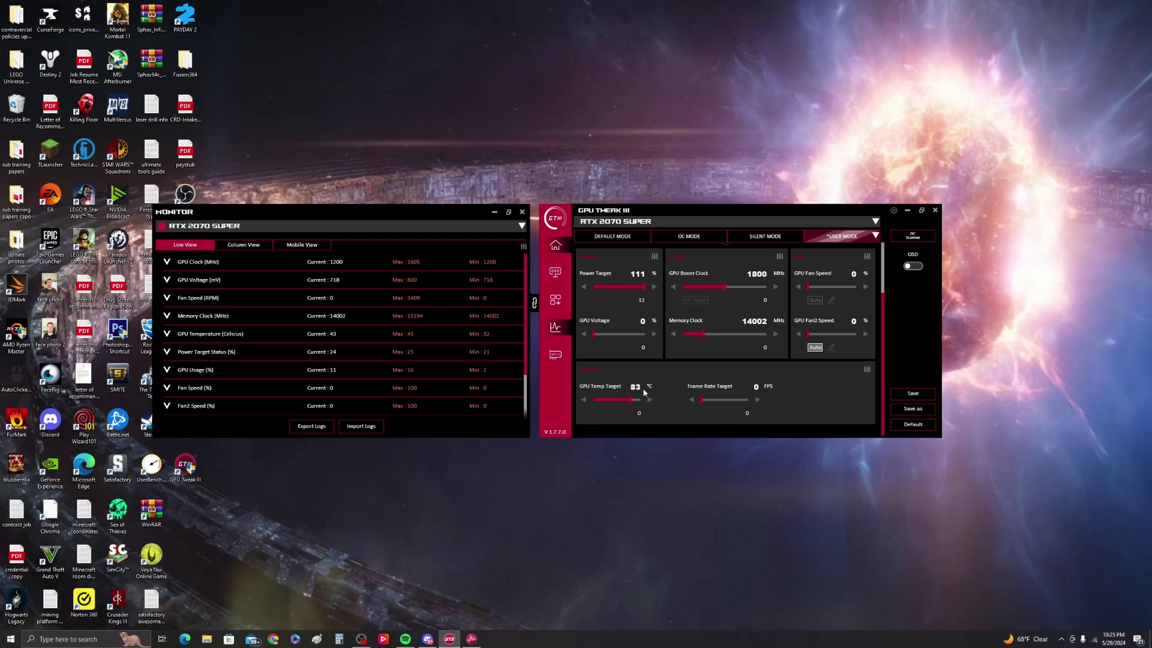
pyautogui.scroll(-1, 632, 402)
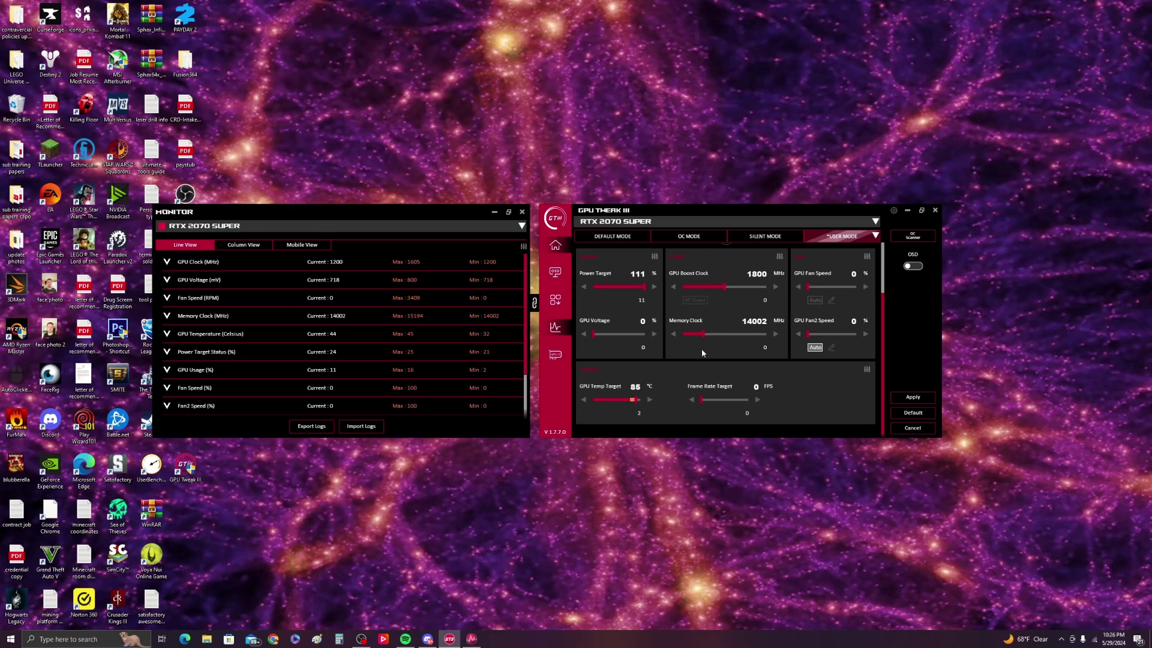
pyautogui.scroll(2, 702, 352)
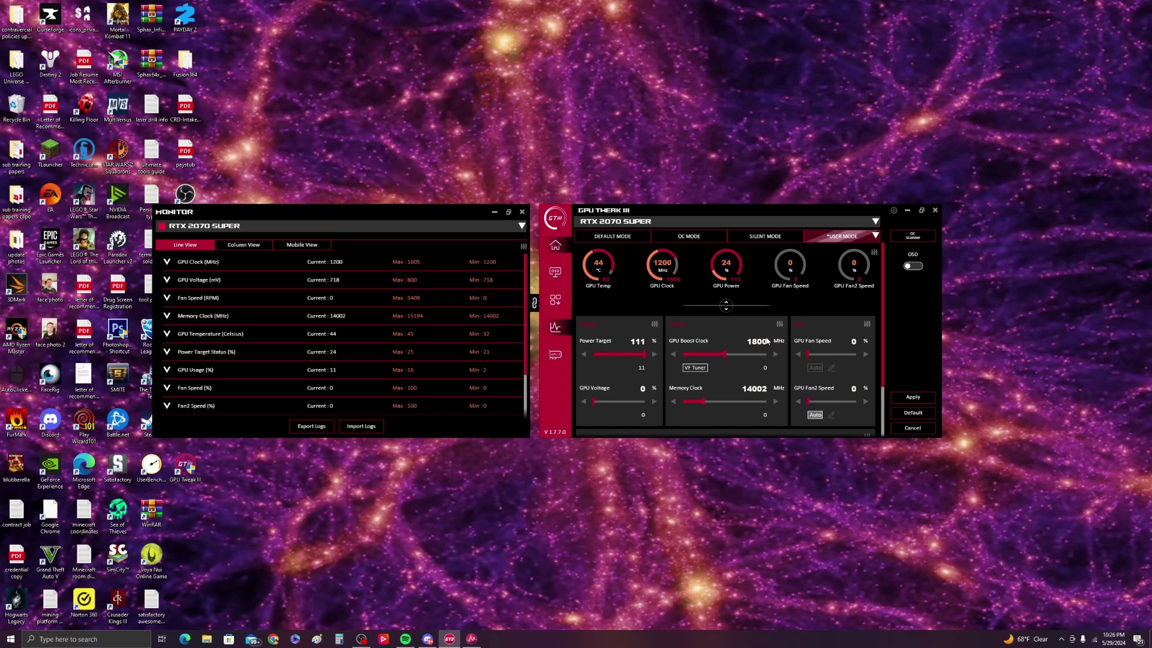
# Show the OSD settings and switch the overlay to Classic Style, then back to GPU Tweak III Style.
pyautogui.scroll(-3, 627, 289)
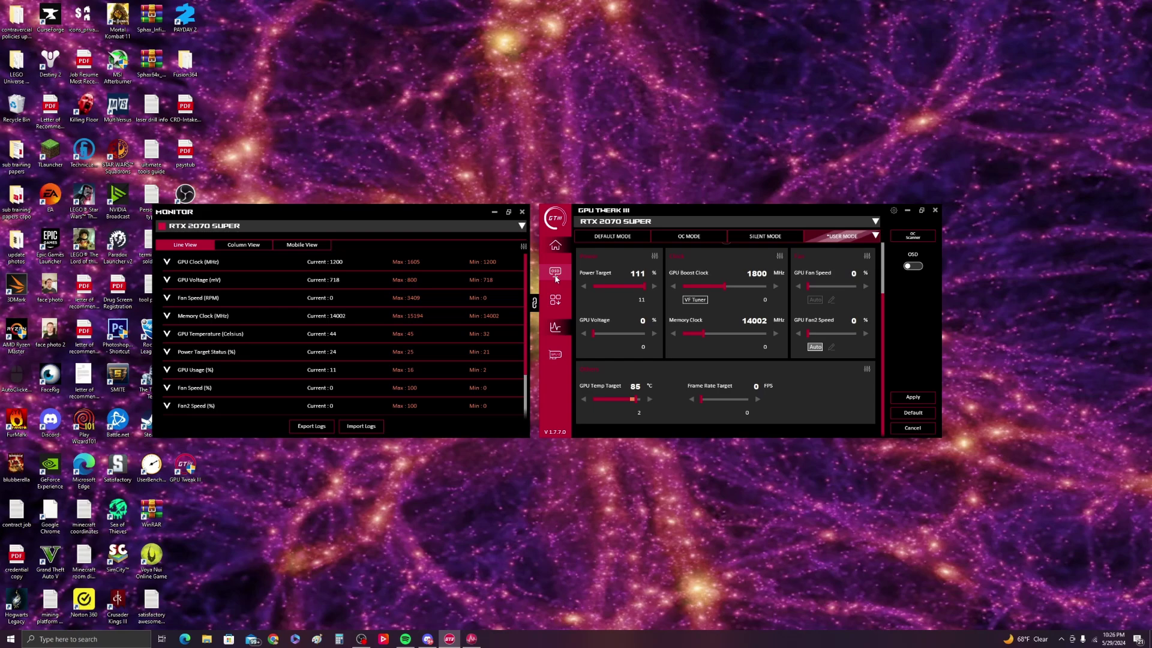
pyautogui.click(555, 273)
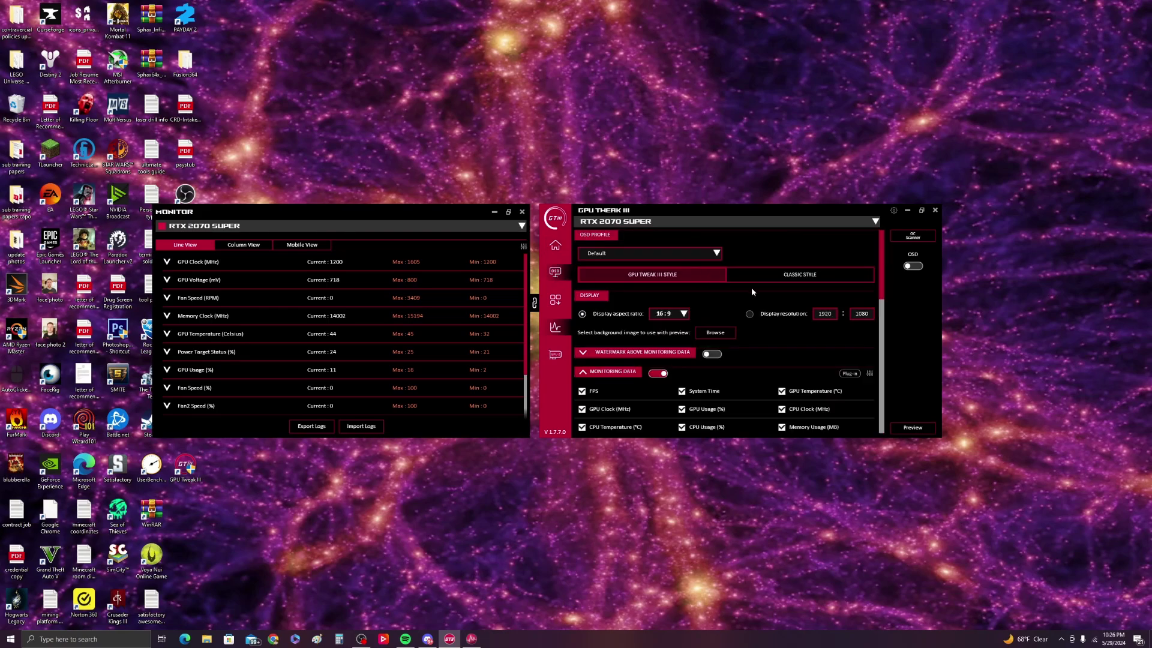
pyautogui.scroll(-1, 750, 290)
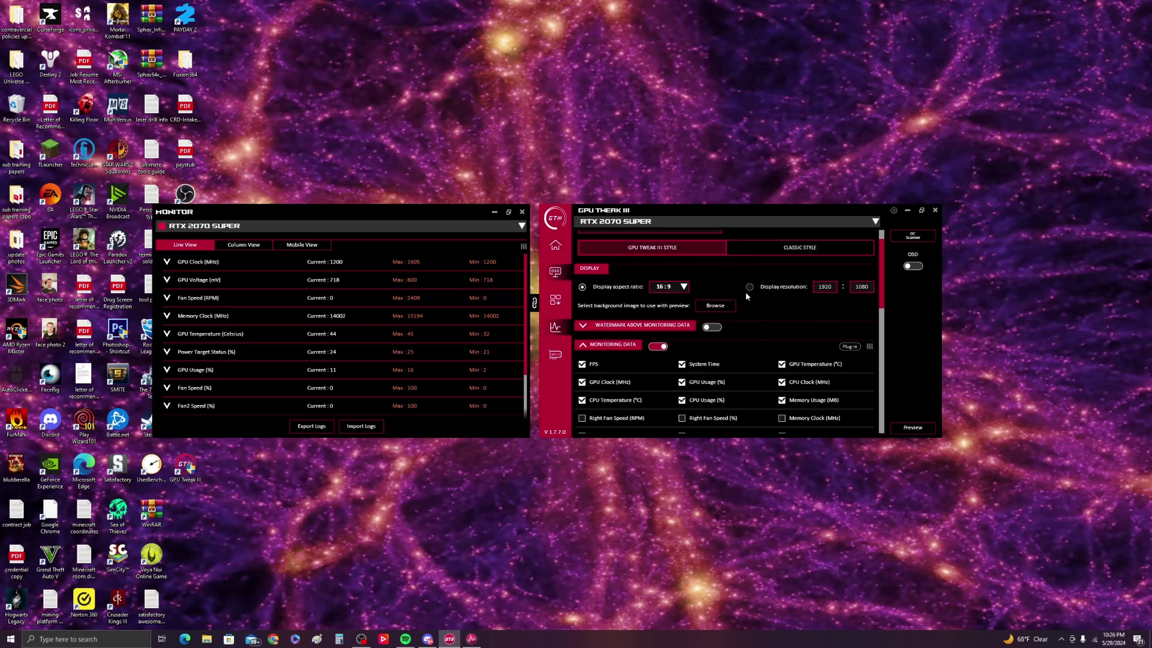
pyautogui.scroll(1, 703, 274)
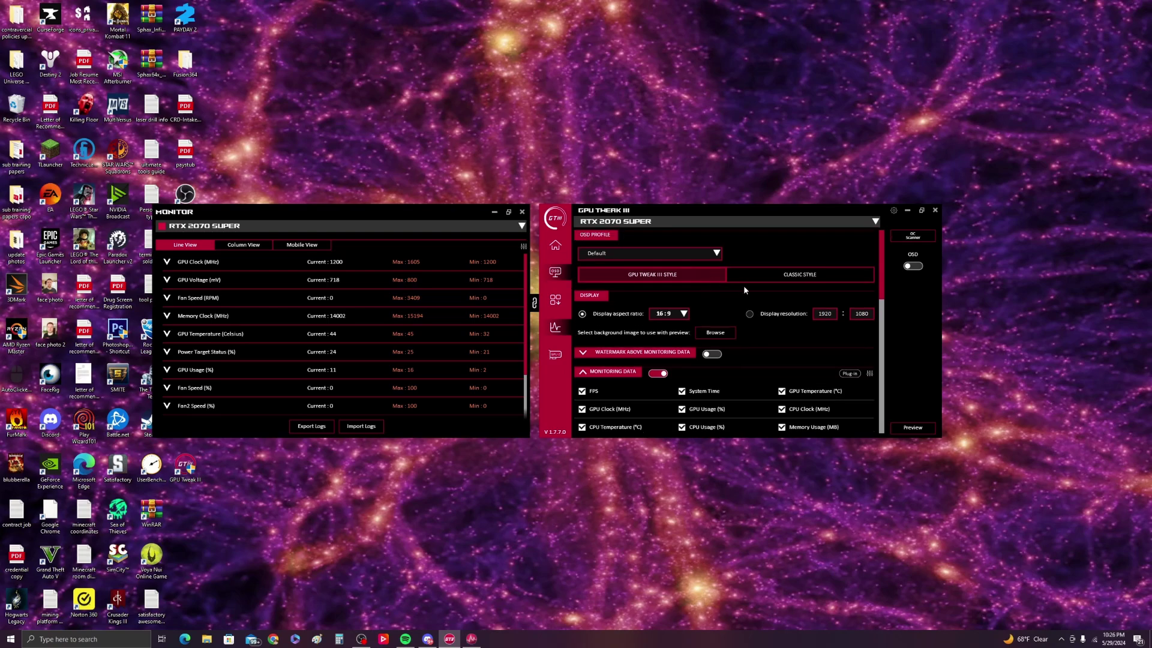
pyautogui.click(746, 273)
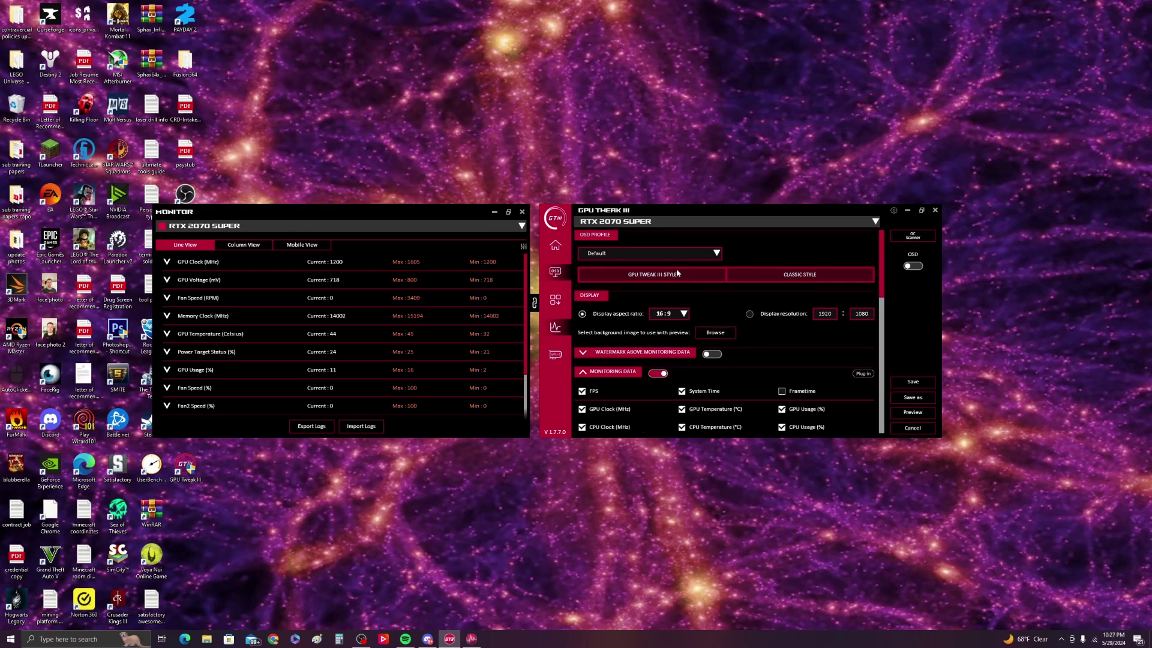
pyautogui.click(677, 273)
# Scroll through the OSD monitoring data options: FPS, temperatures, clocks, usage and memory usage.
pyautogui.scroll(-1, 650, 312)
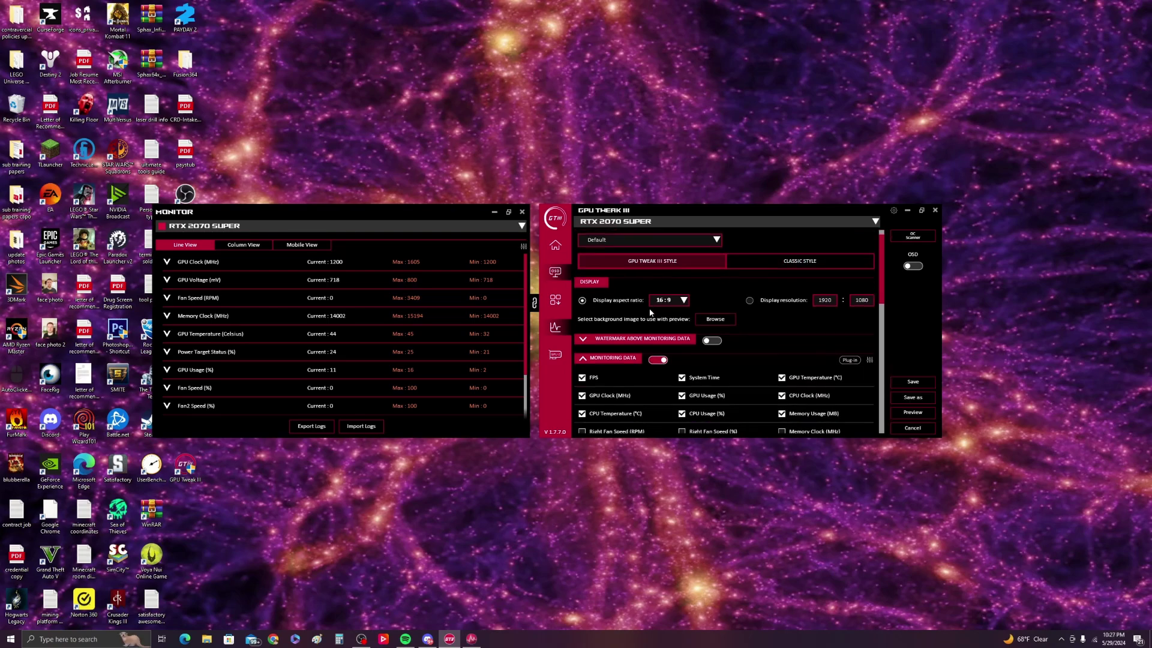
pyautogui.scroll(-1, 720, 297)
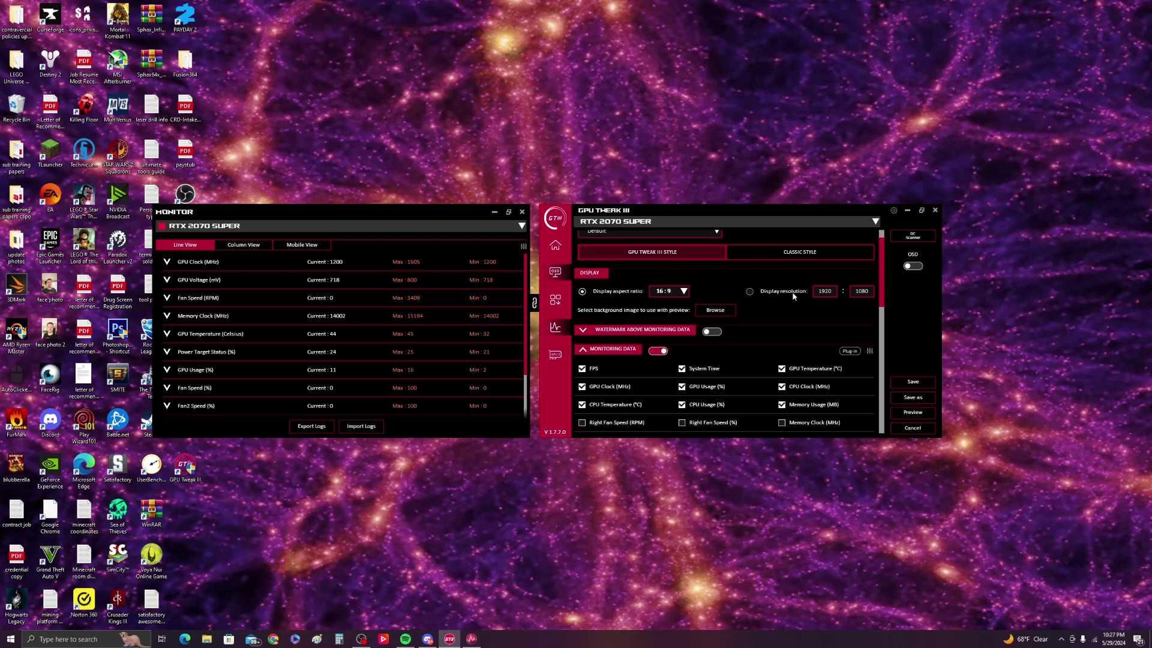
pyautogui.scroll(-2, 750, 293)
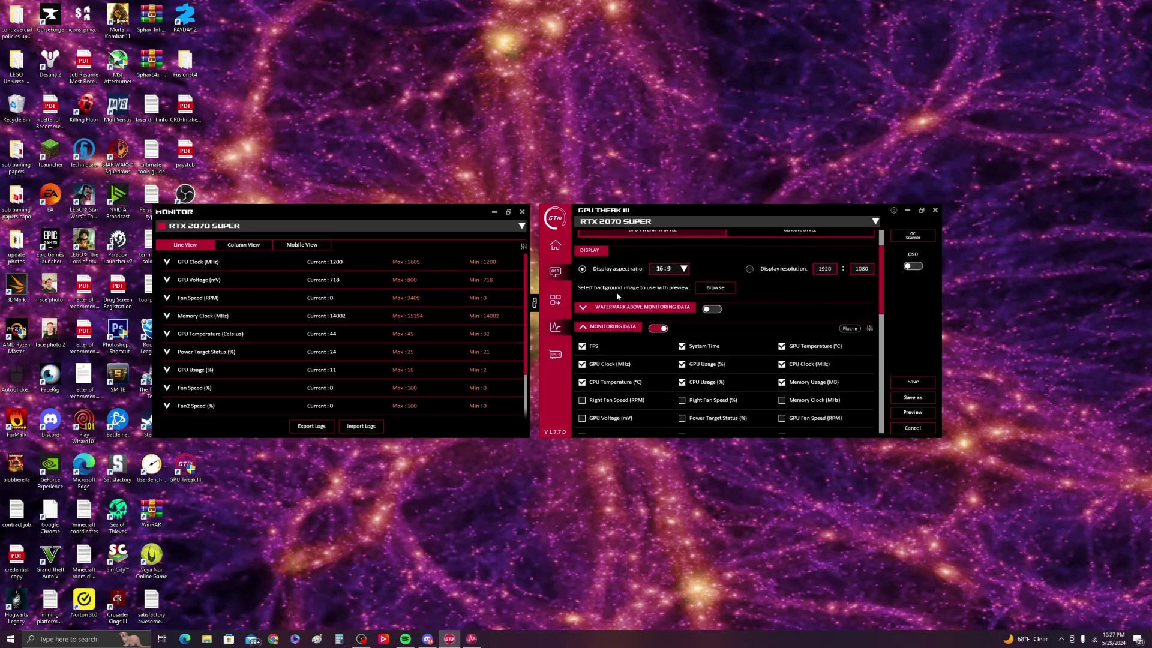
pyautogui.scroll(-4, 655, 292)
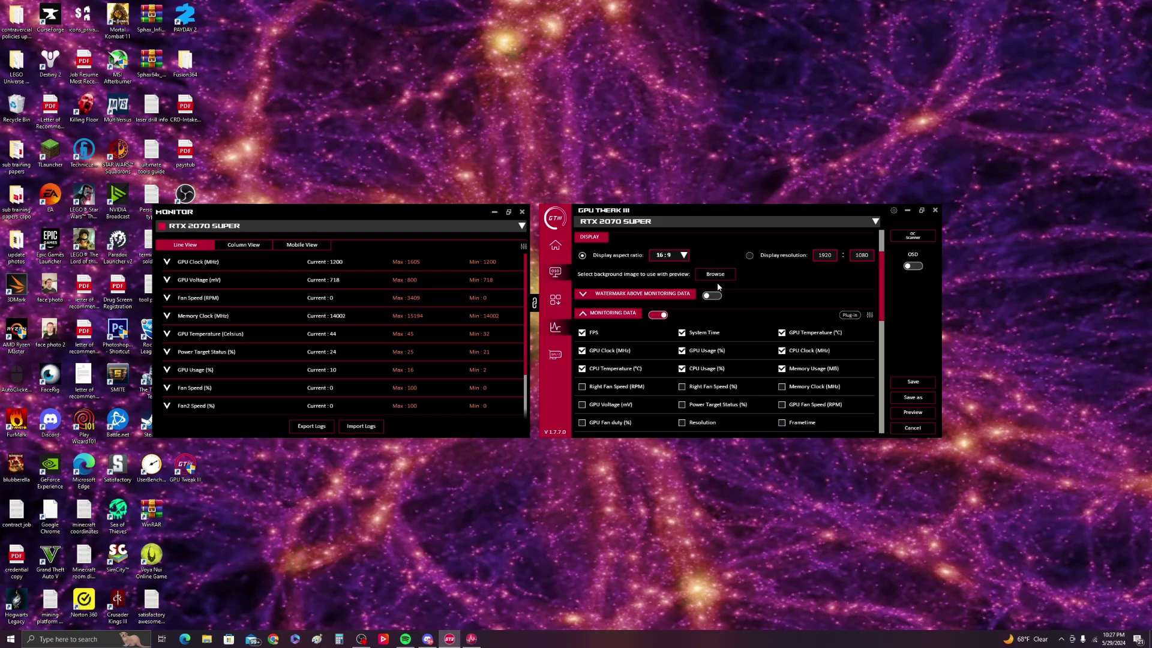
pyautogui.scroll(-3, 690, 292)
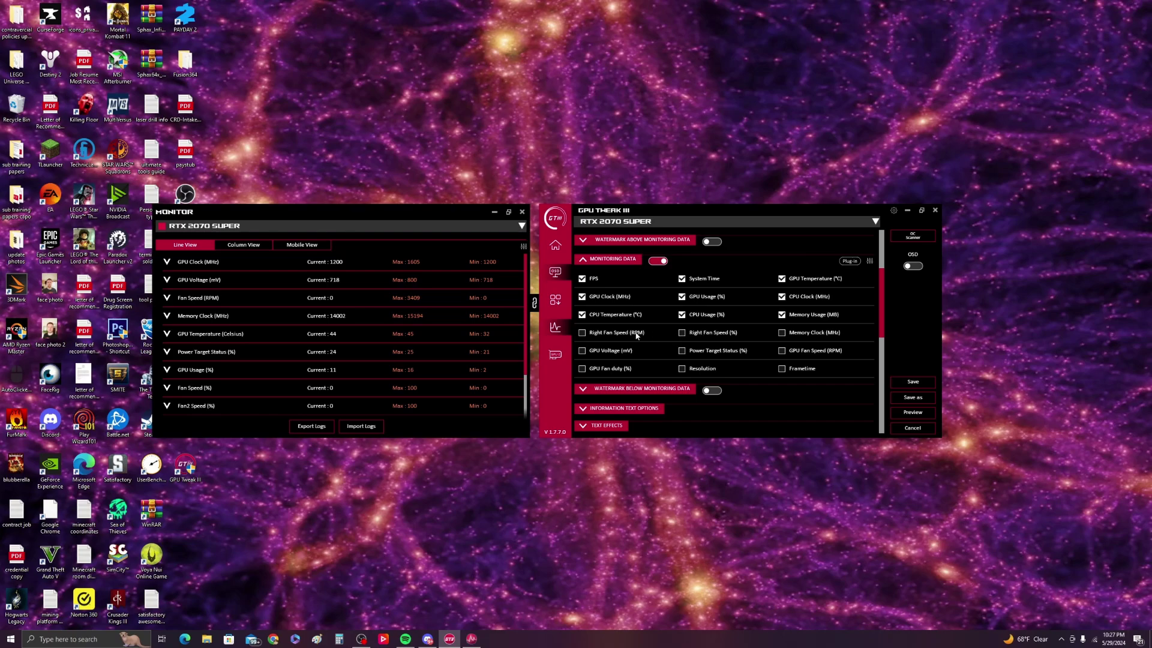
pyautogui.scroll(-5, 585, 334)
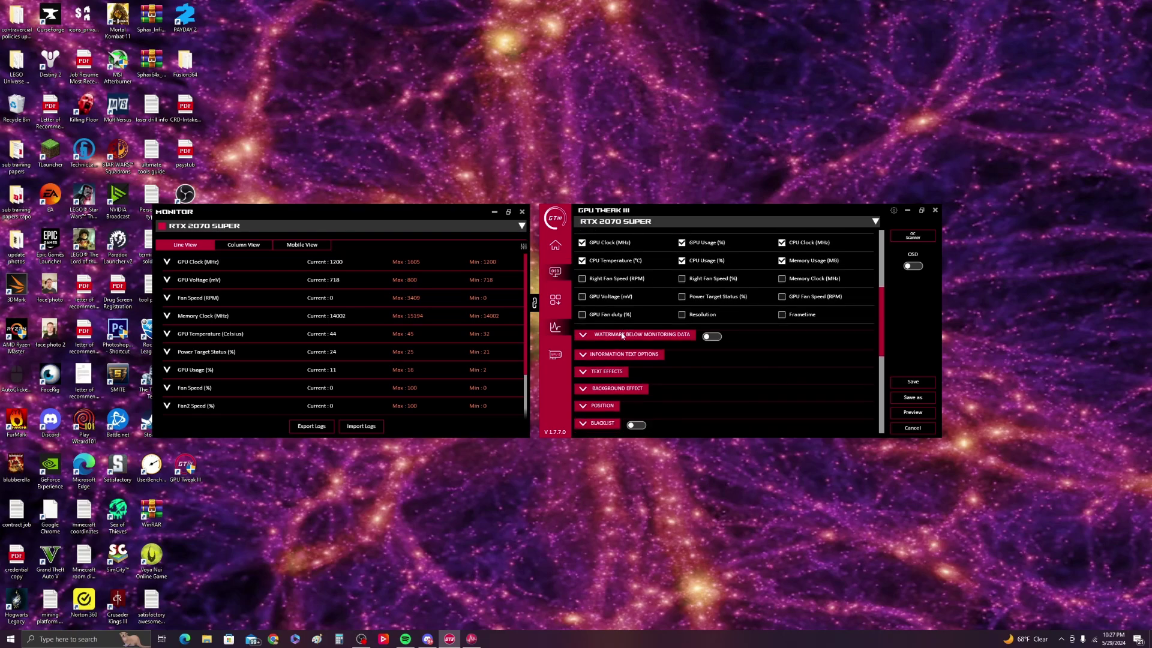
pyautogui.scroll(6, 624, 335)
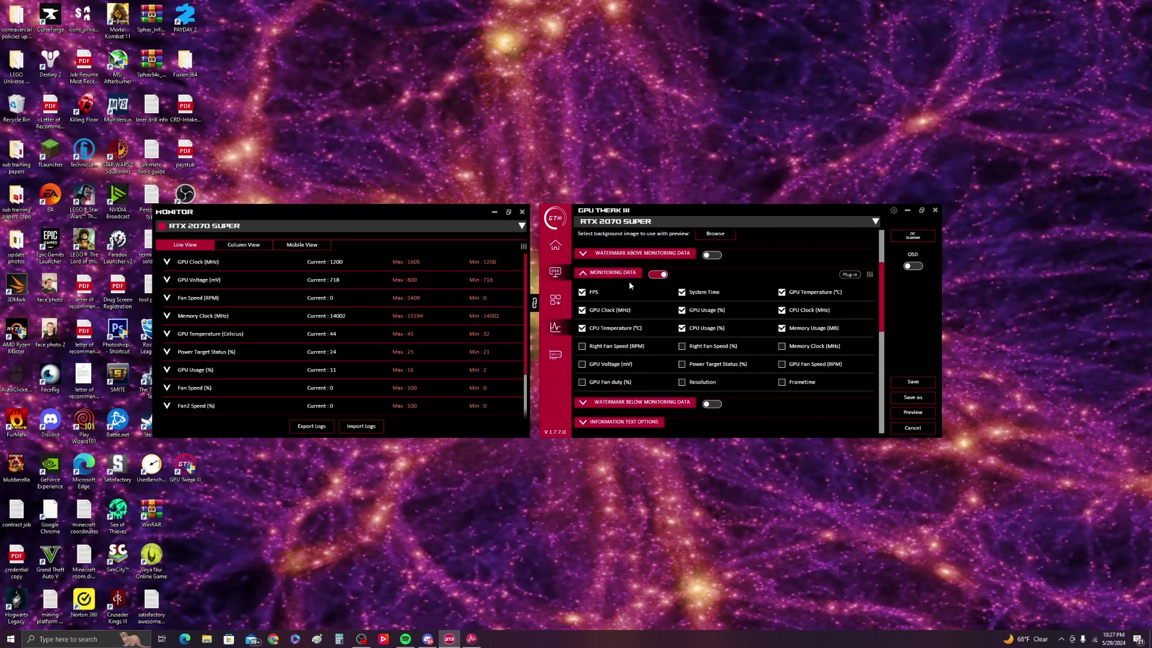
pyautogui.click(555, 301)
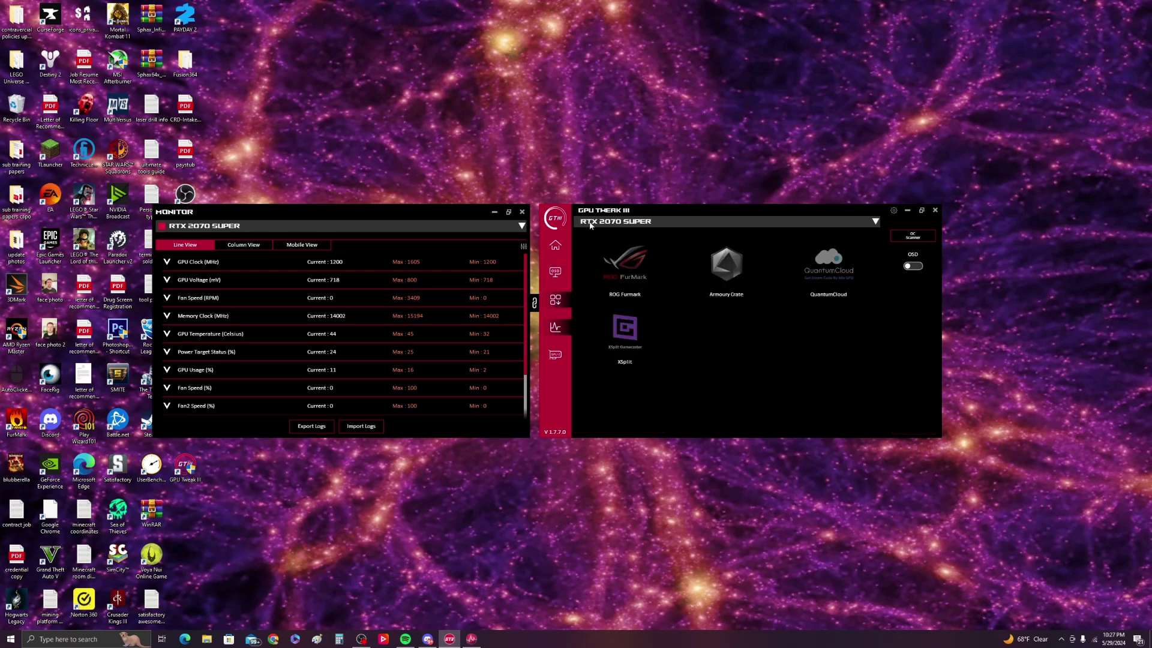
pyautogui.moveTo(631, 255)
pyautogui.moveTo(843, 270)
pyautogui.click(556, 356)
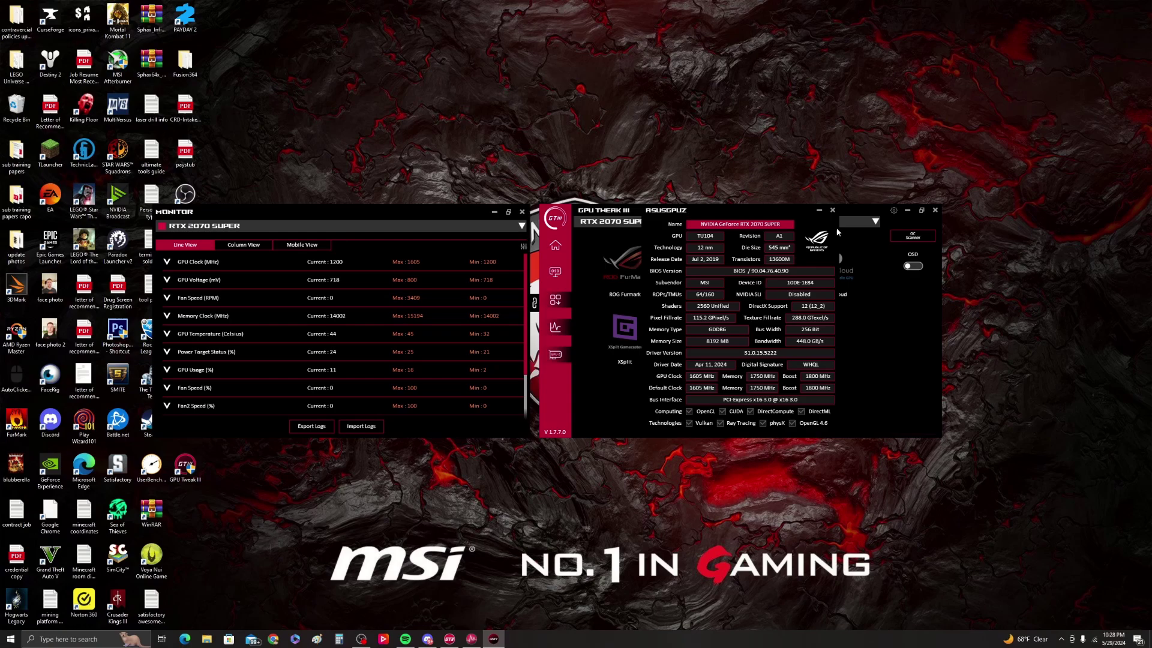
pyautogui.click(832, 210)
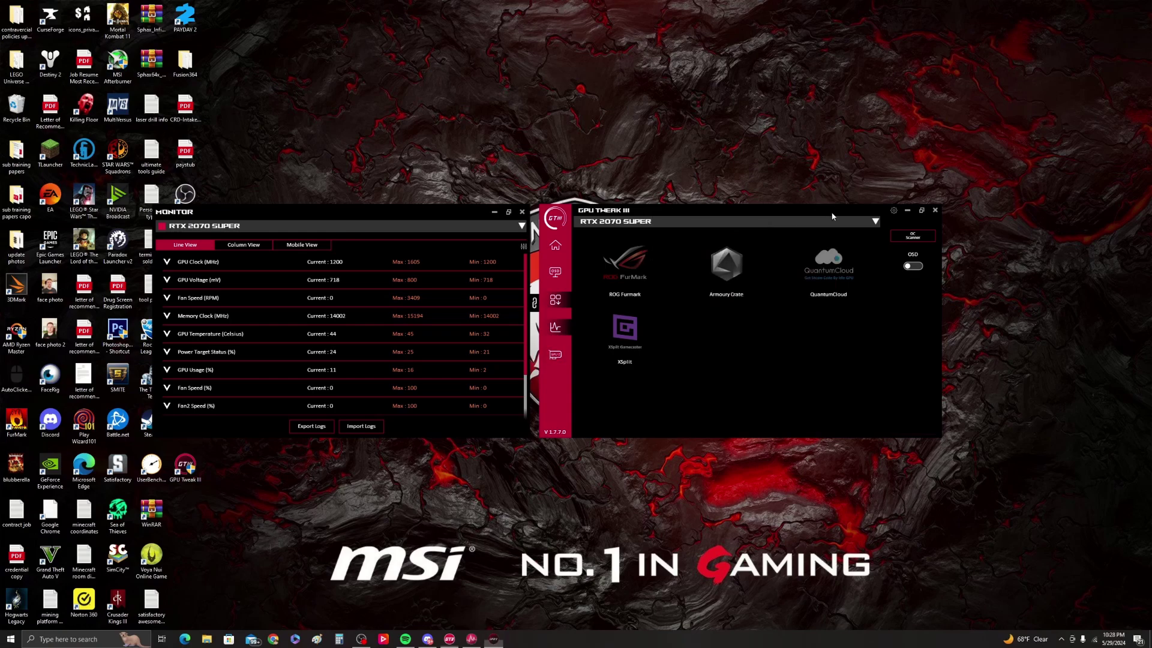
# Show the tuning page, move the windows right, toggle Monitor Line/Column View, then choose Mobile View.
pyautogui.click(563, 247)
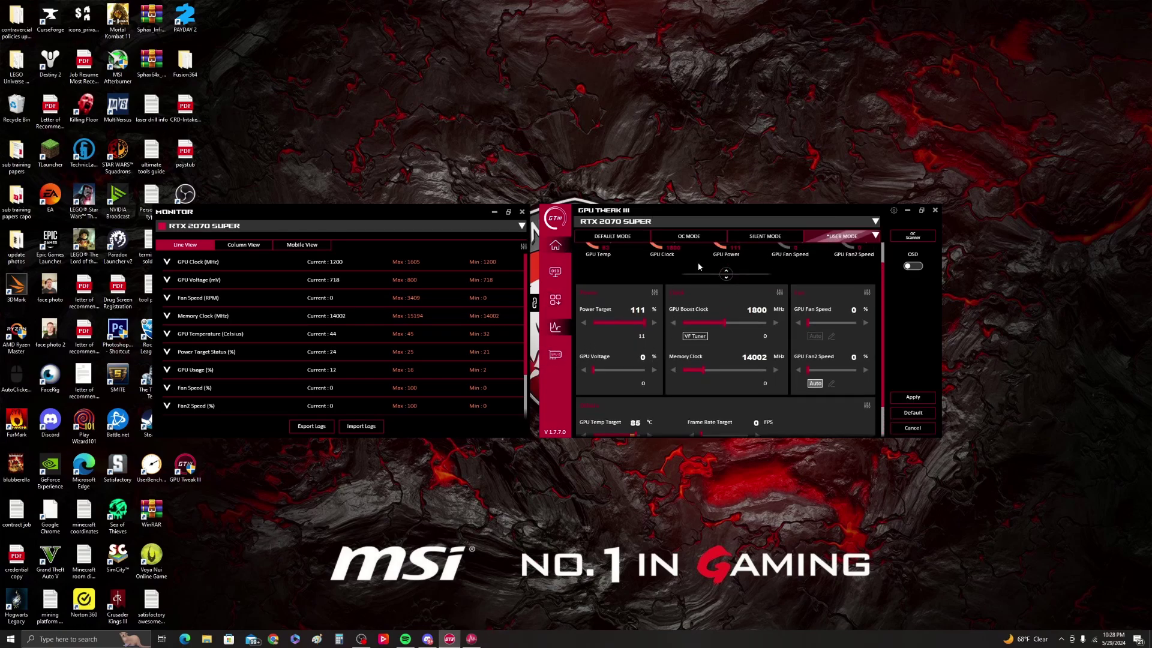
pyautogui.moveTo(362, 230); pyautogui.dragTo(531, 215)
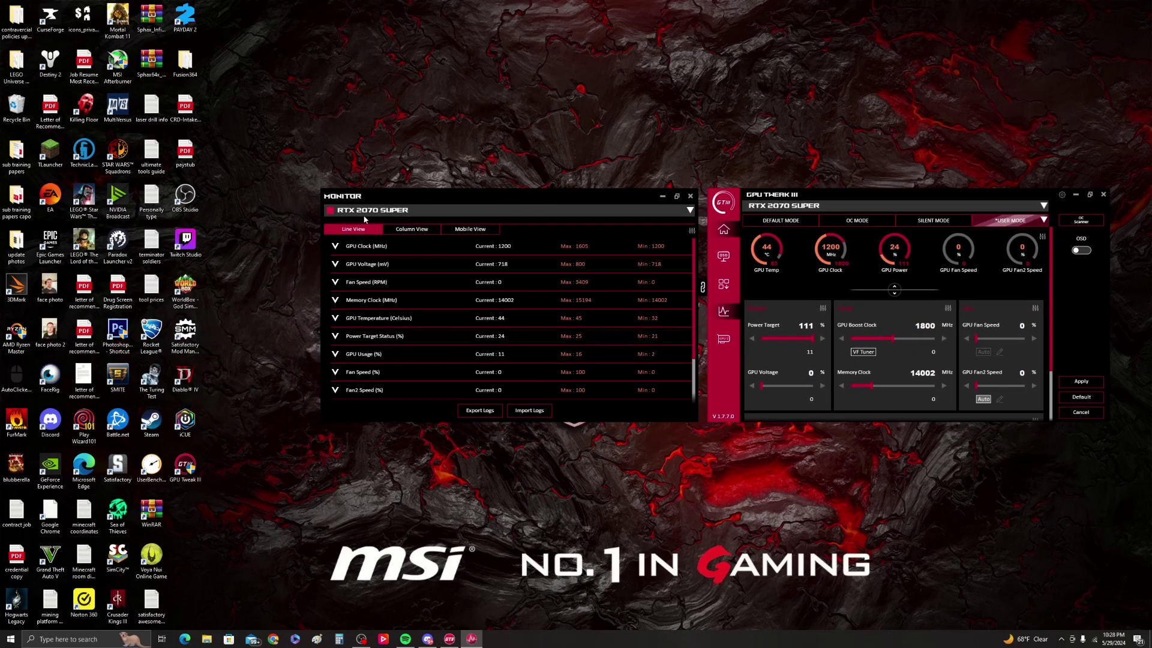
pyautogui.click(412, 230)
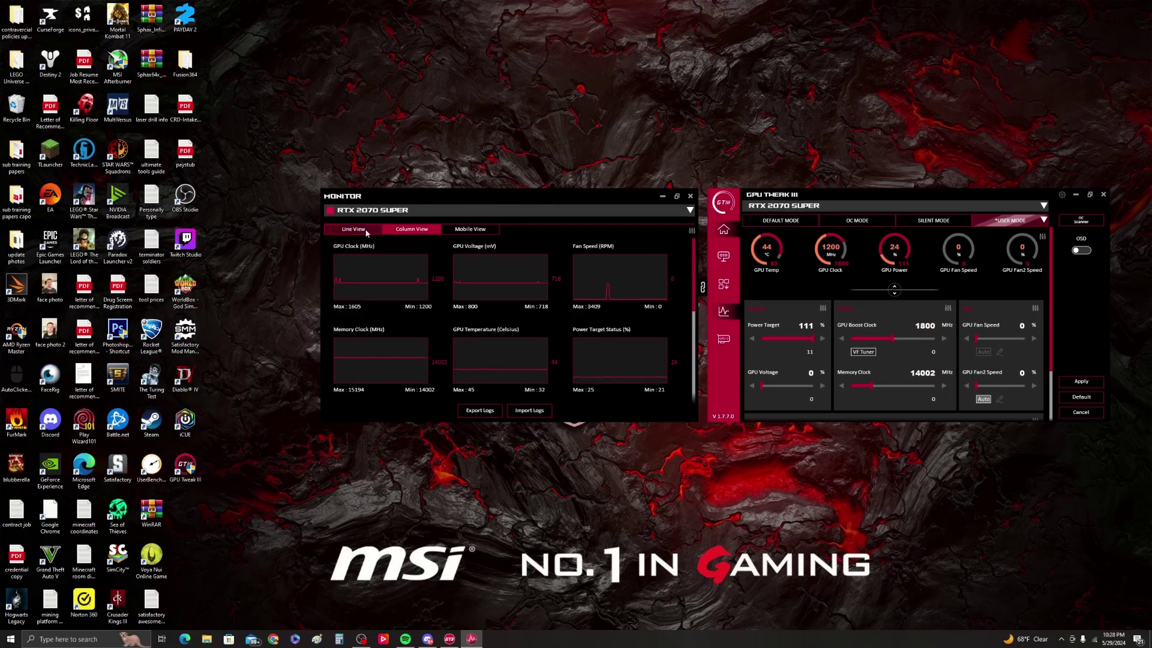
pyautogui.click(363, 231)
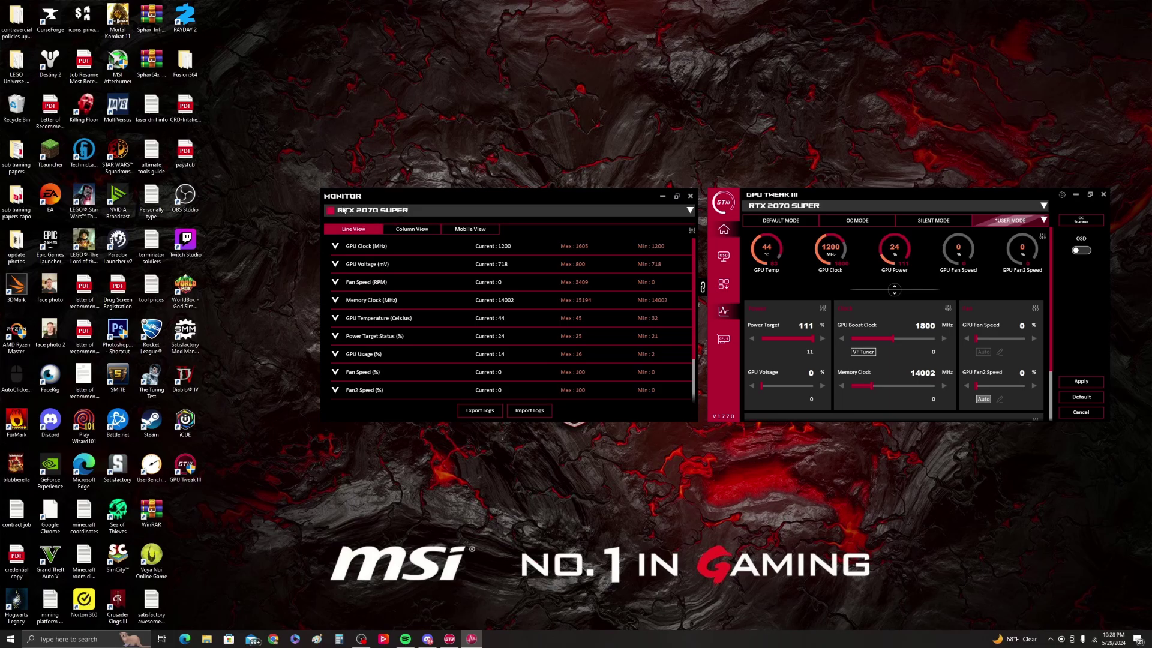
pyautogui.click(397, 232)
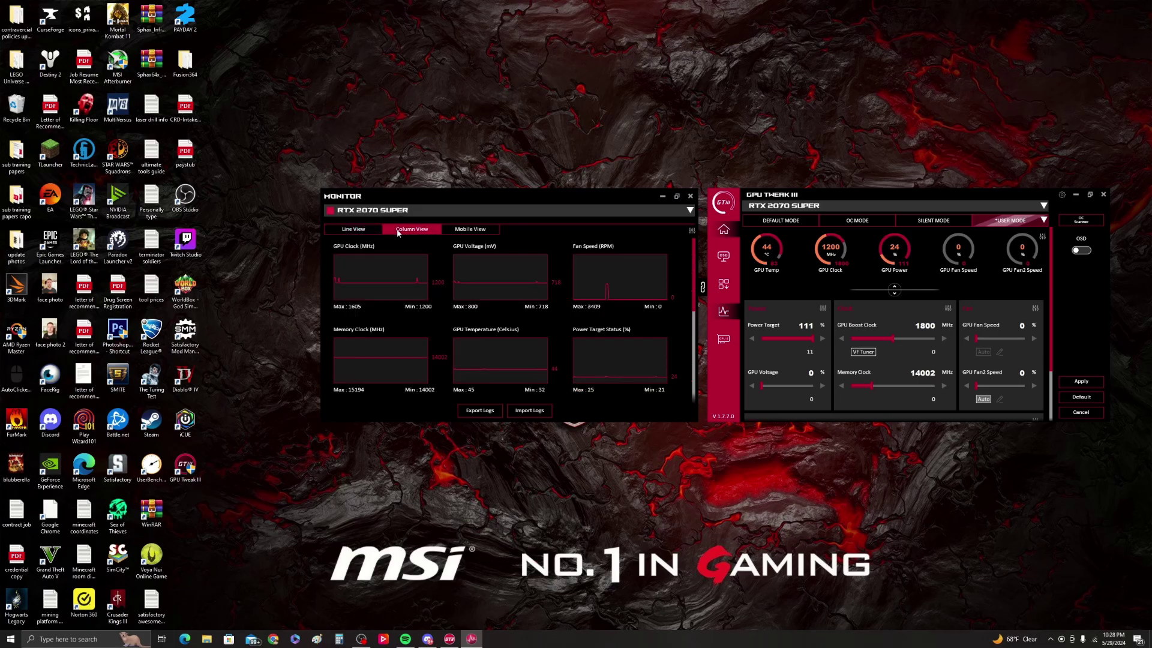
pyautogui.click(336, 229)
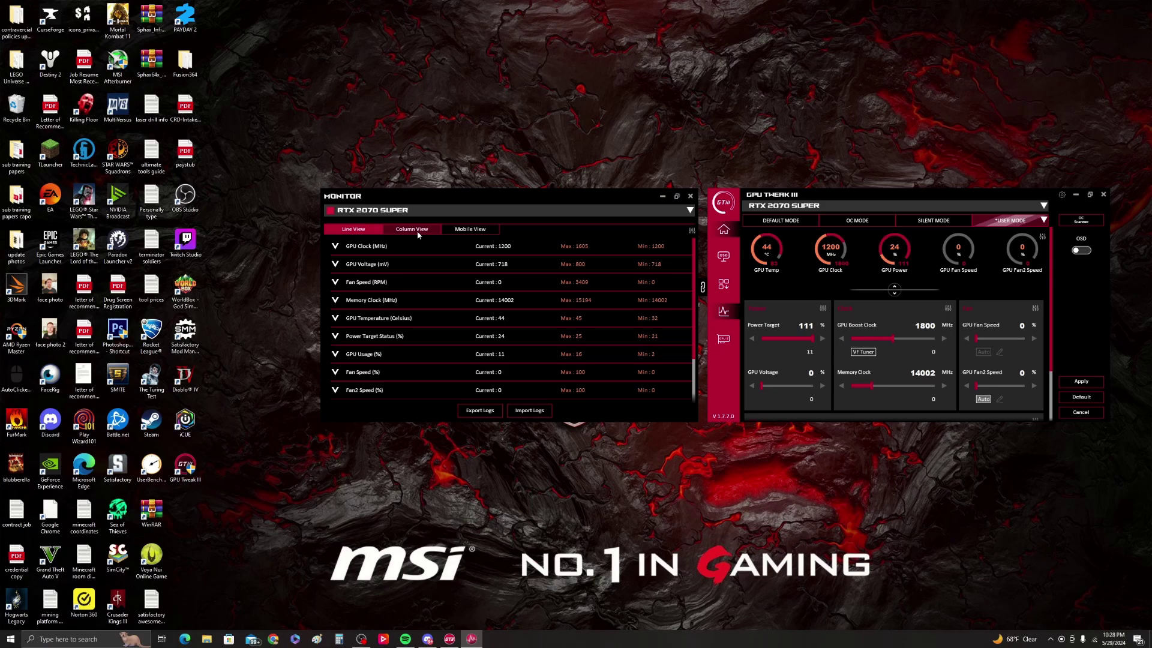
pyautogui.click(419, 234)
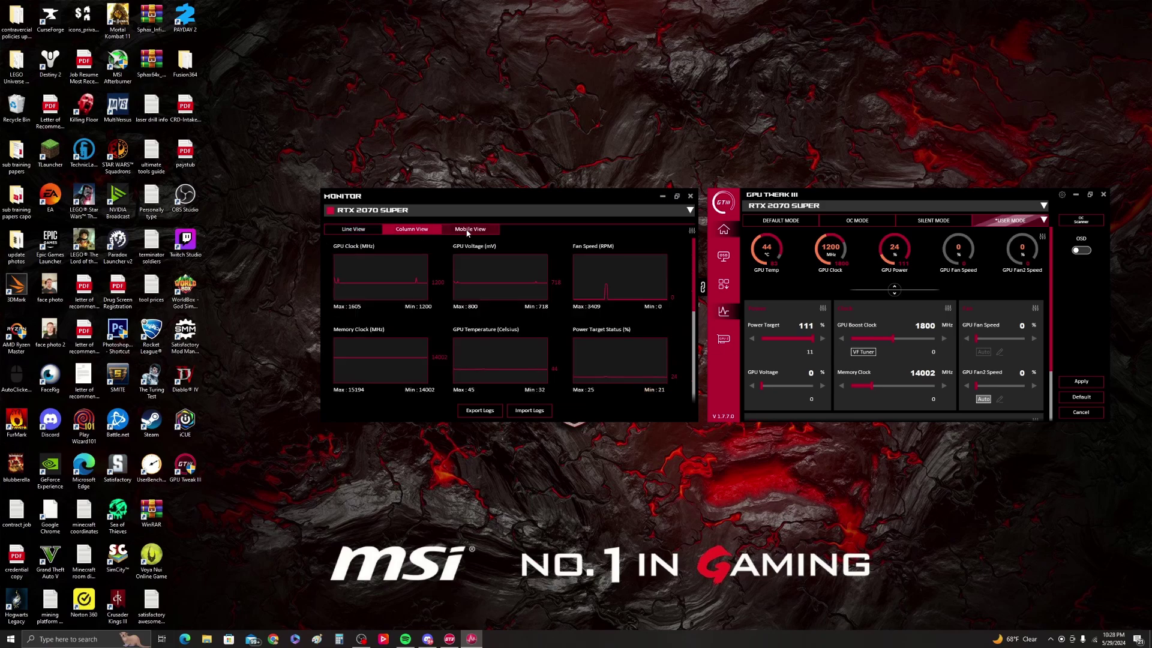
pyautogui.click(470, 229)
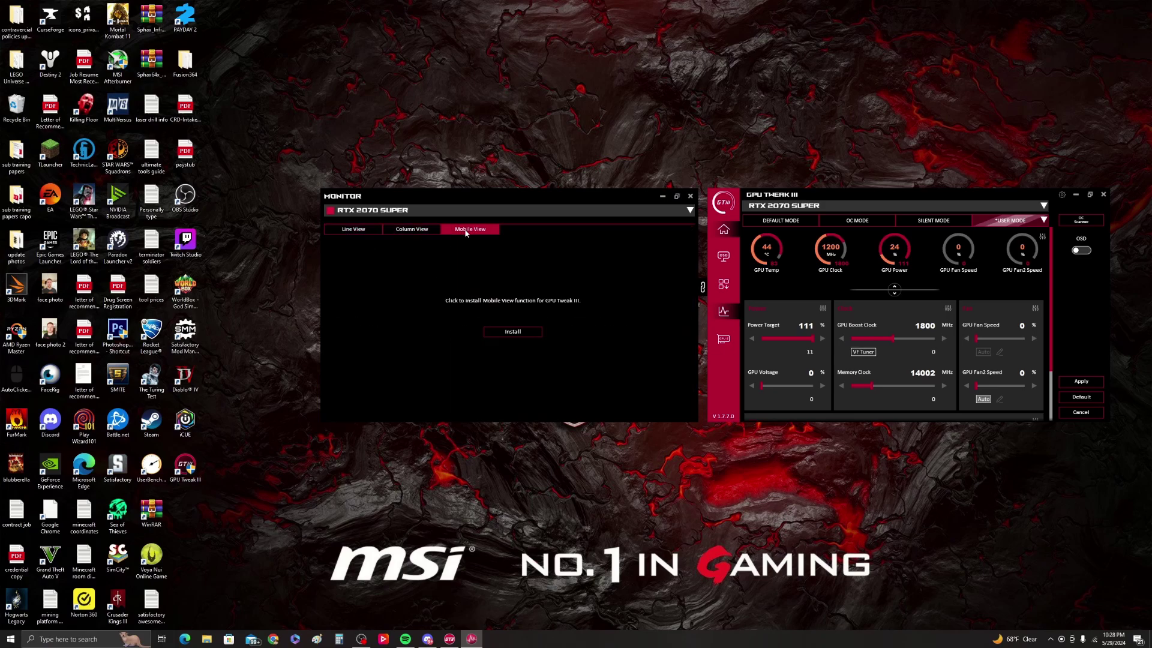
# Toggle Monitor between Column and Line View, ending on Line View, and move both windows left.
pyautogui.click(419, 231)
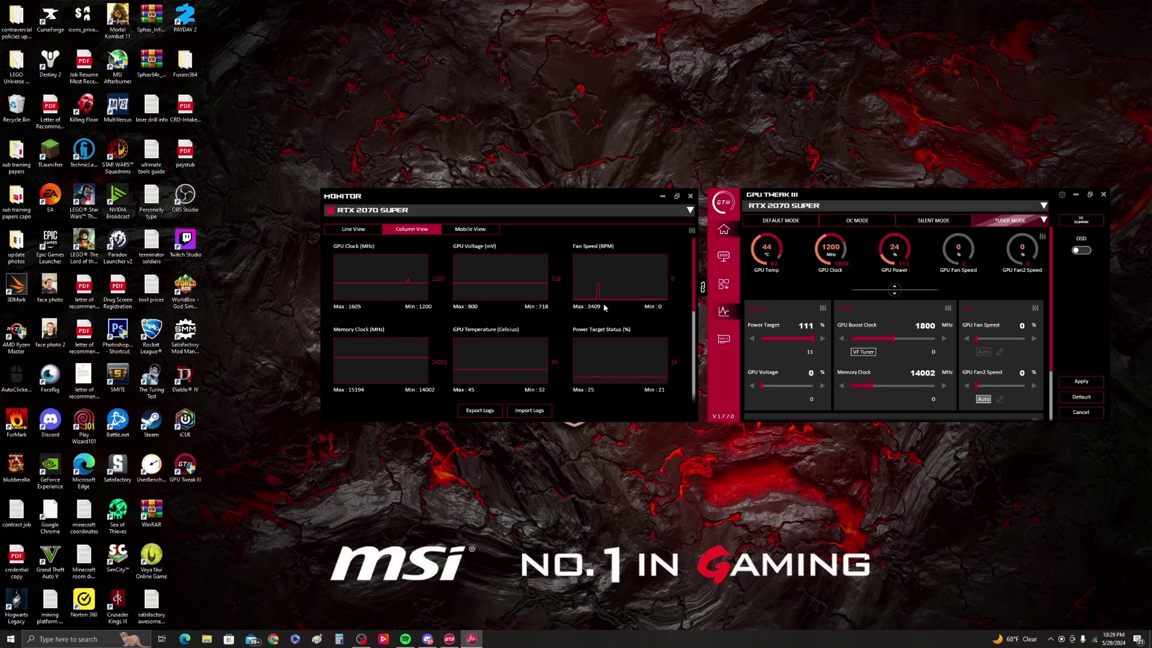
pyautogui.click(353, 228)
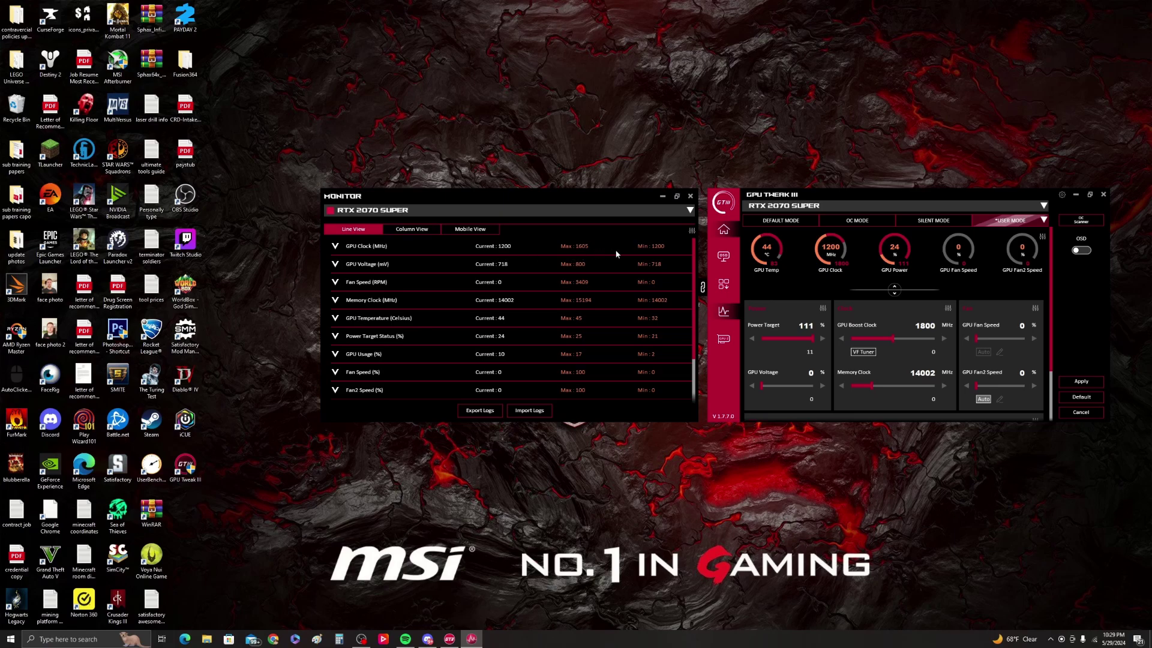
pyautogui.click(411, 229)
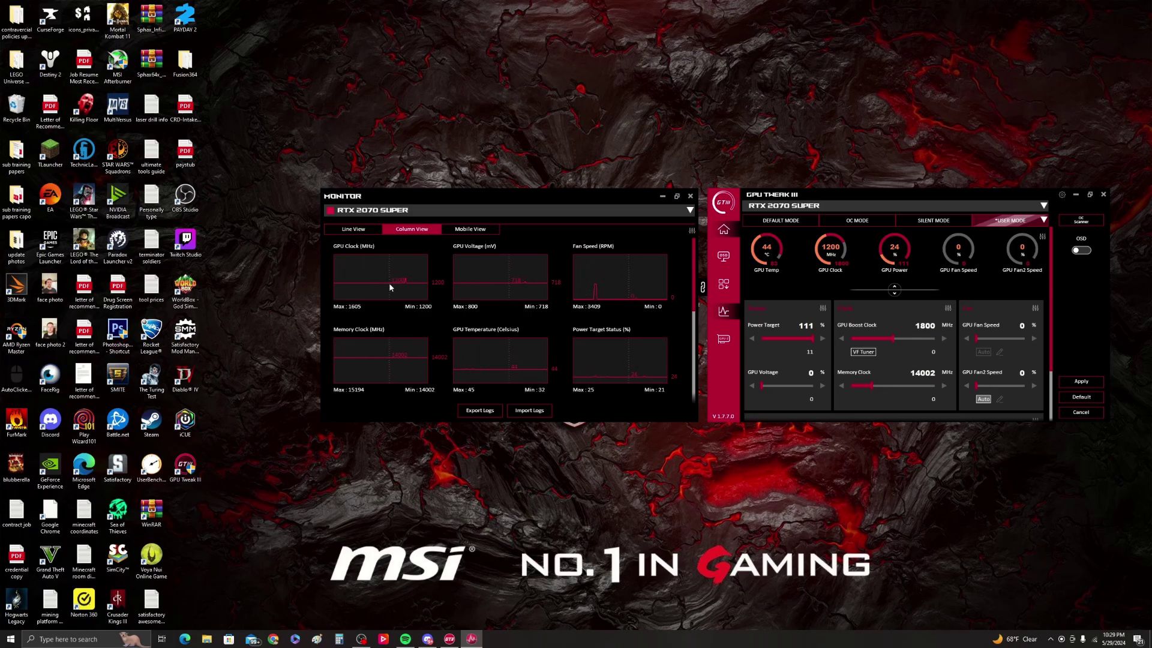
pyautogui.click(354, 228)
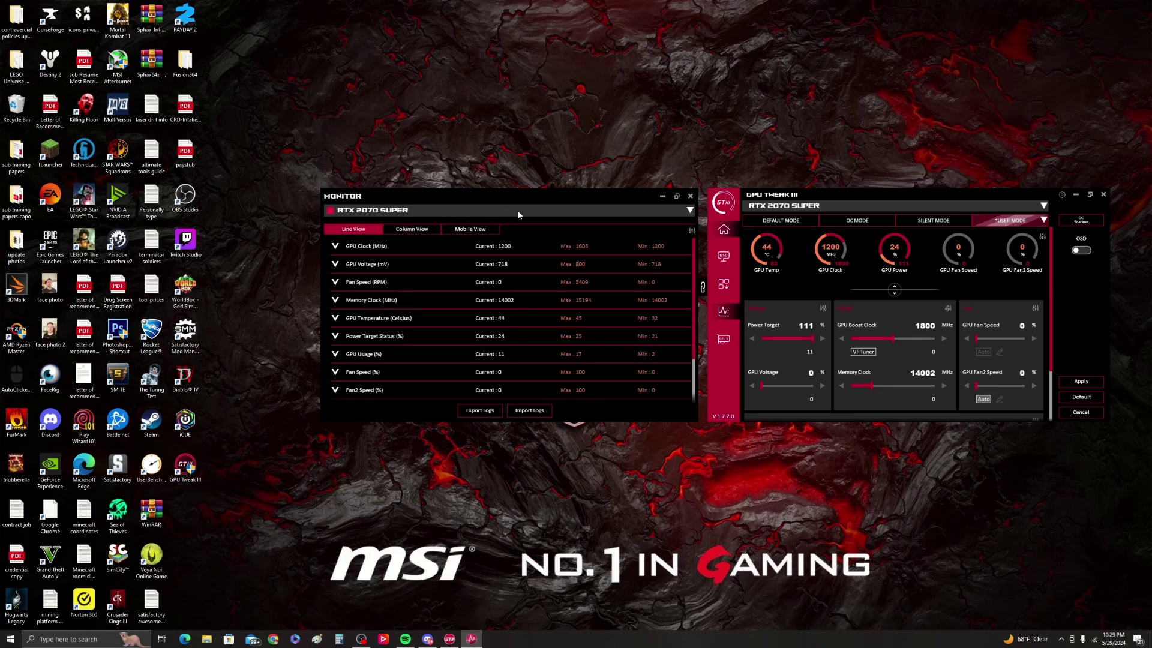
pyautogui.moveTo(555, 203); pyautogui.dragTo(477, 201)
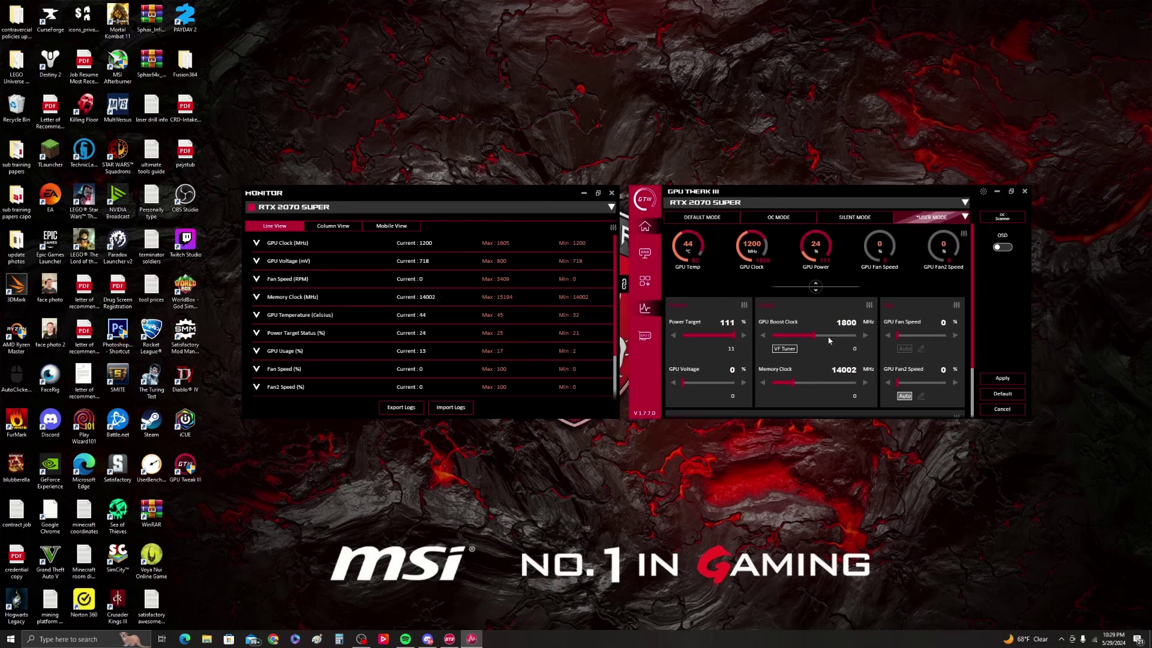
# Set GPU Boost Clock to 1840 MHz and both fans to 100%, apply, and launch FurMark.
pyautogui.doubleClick(857, 319)
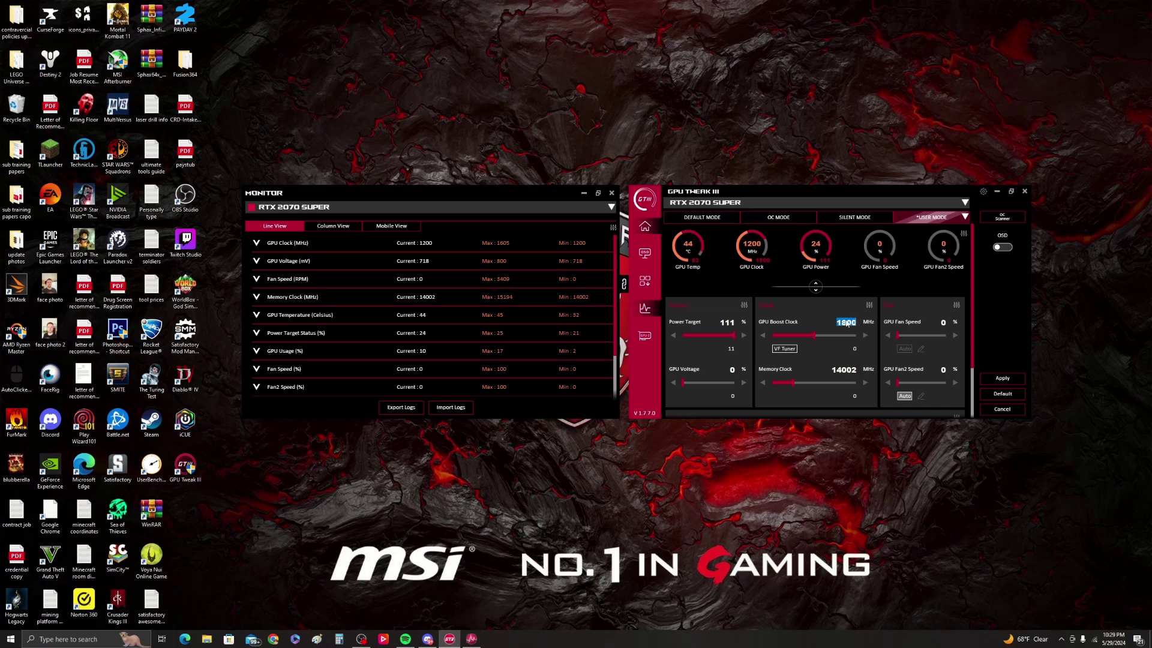
pyautogui.press('BackSpace')
pyautogui.write('1840')
pyautogui.moveTo(897, 334); pyautogui.dragTo(967, 338)
pyautogui.moveTo(898, 382); pyautogui.dragTo(948, 382)
pyautogui.click(983, 379)
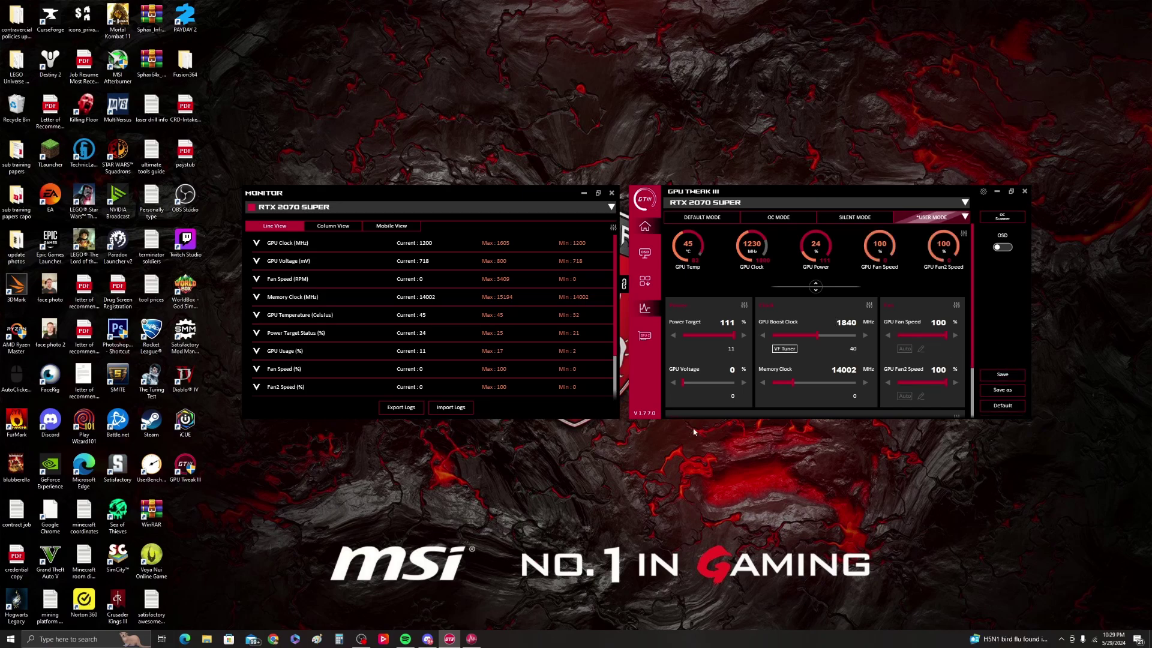
pyautogui.click(17, 423)
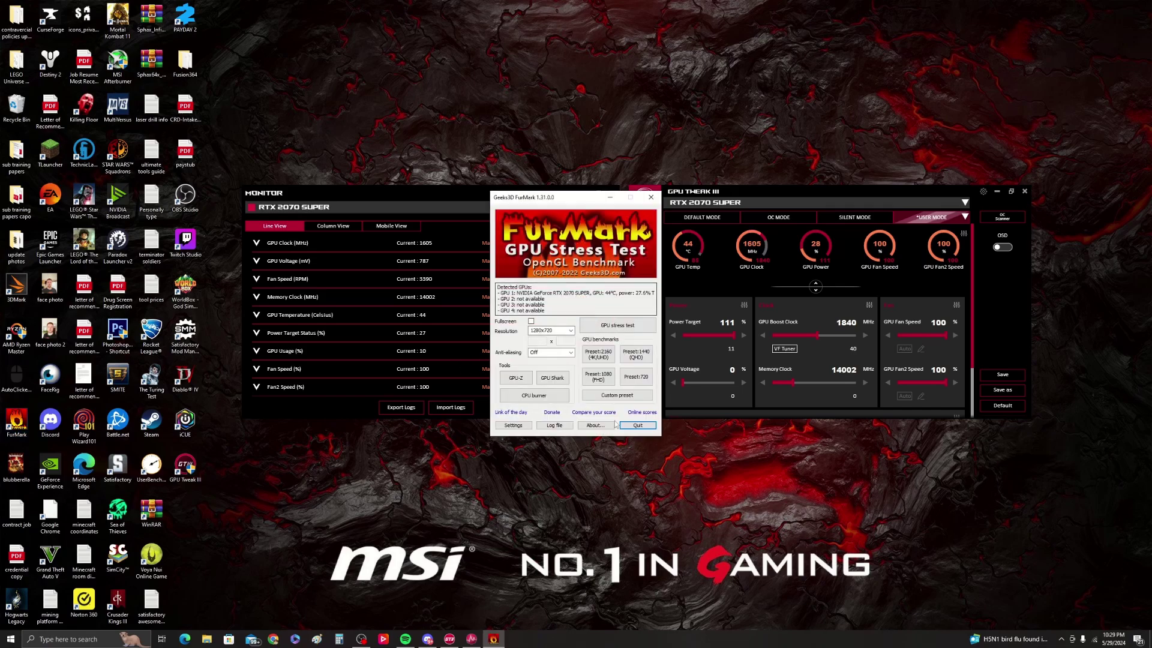
# Dismiss FurMark's update notice, run the GPU stress test at 1840 MHz, then stop it and close FurMark.
pyautogui.click(619, 340)
pyautogui.click(609, 329)
pyautogui.click(630, 357)
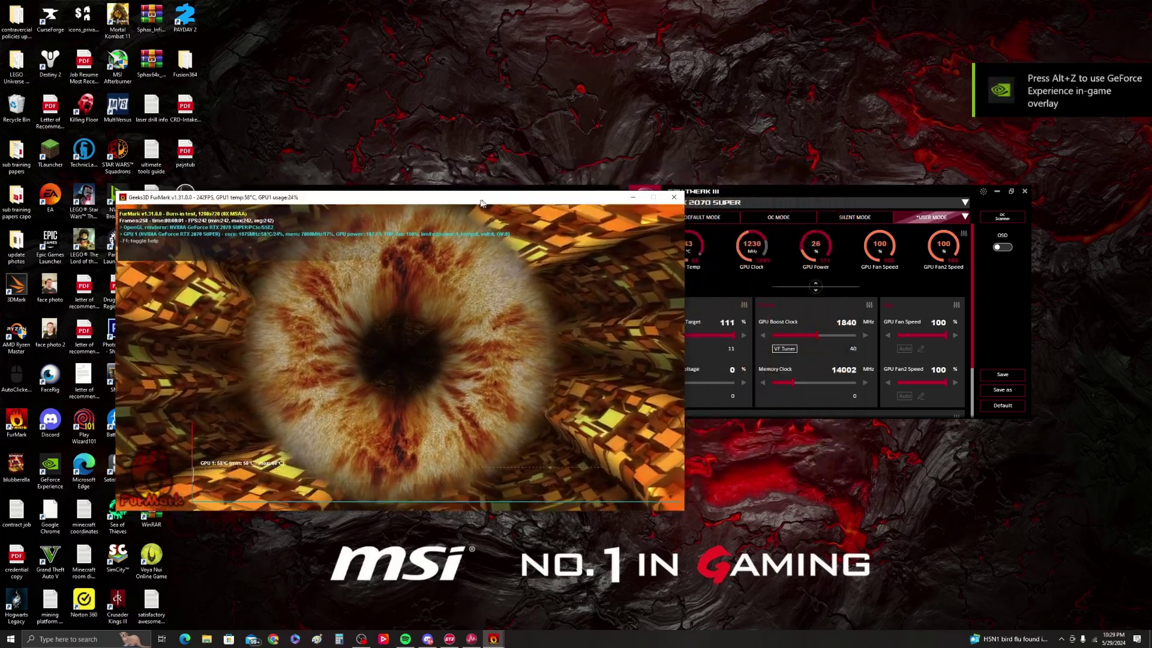
pyautogui.moveTo(480, 203); pyautogui.dragTo(408, 187)
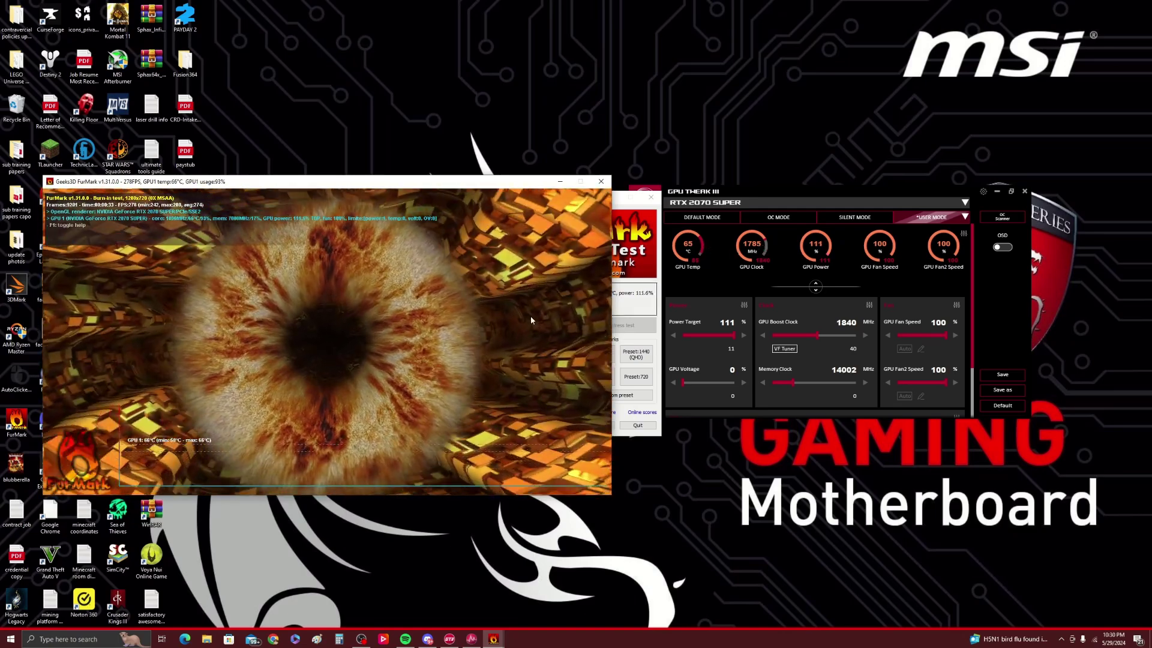
pyautogui.click(601, 181)
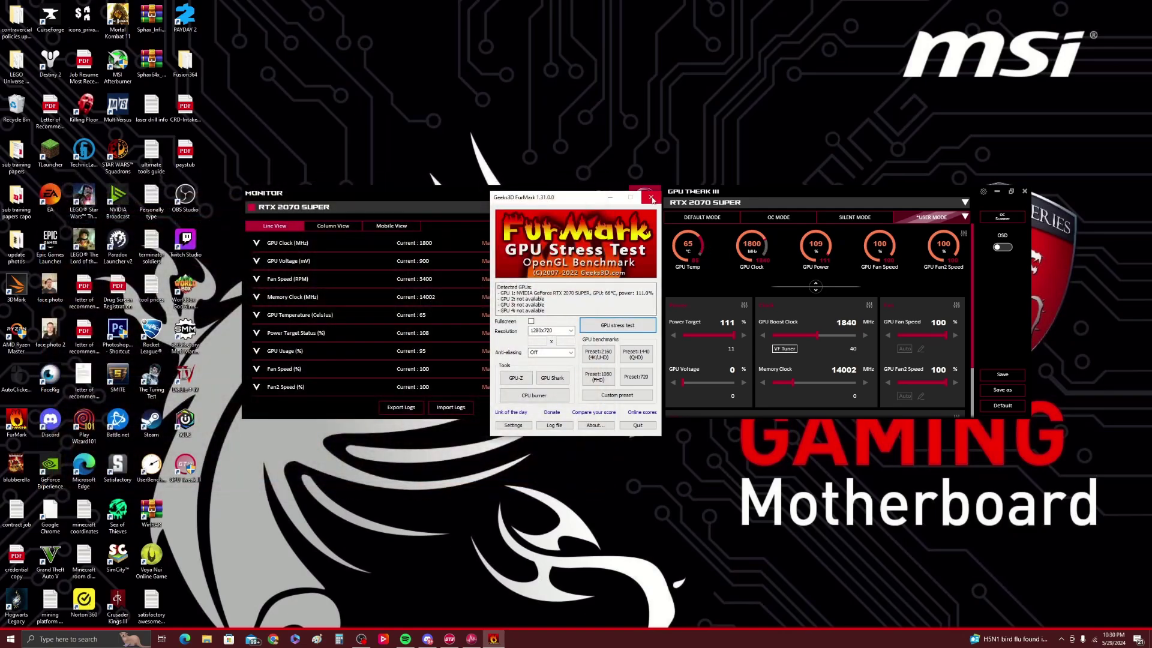
pyautogui.click(652, 198)
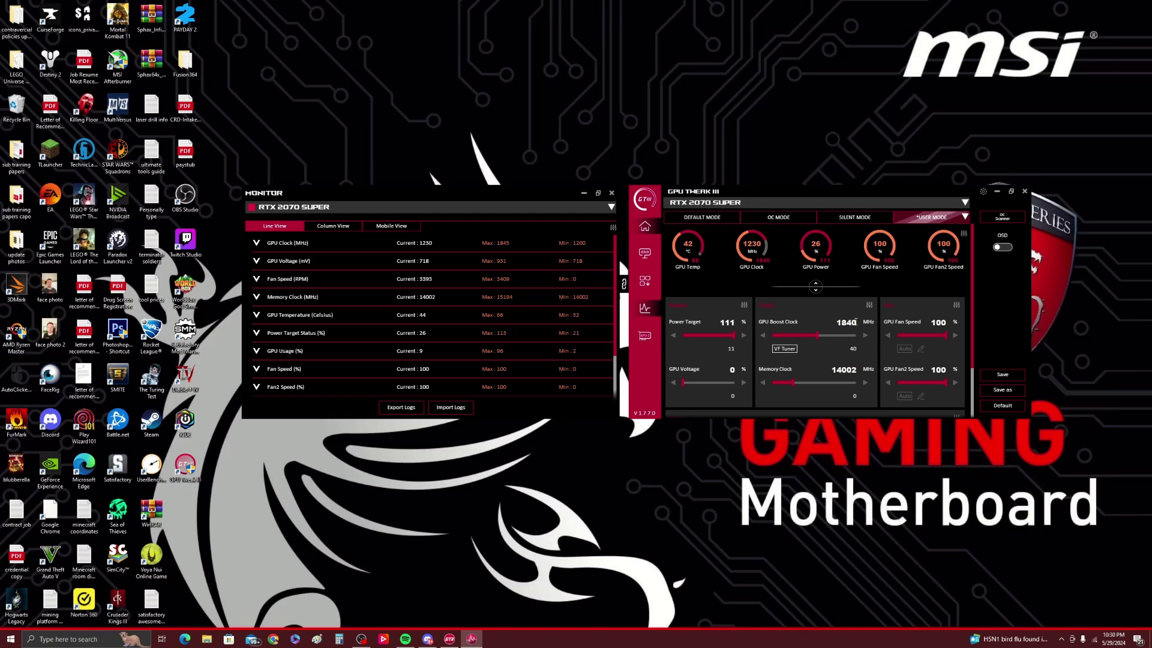
# Change the GPU Boost Clock from 1840 to 1915 MHz.
pyautogui.doubleClick(856, 323)
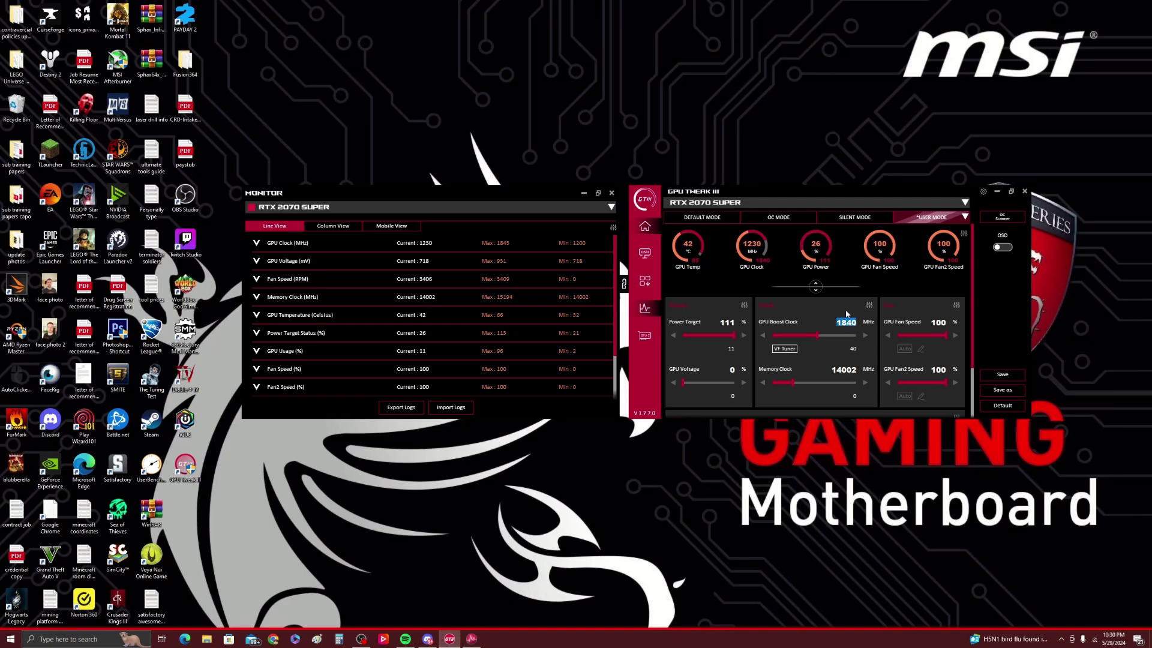
pyautogui.press('BackSpace')
pyautogui.write('11')
pyautogui.press('BackSpace')
pyautogui.press('BackSpace')
pyautogui.write('1915')
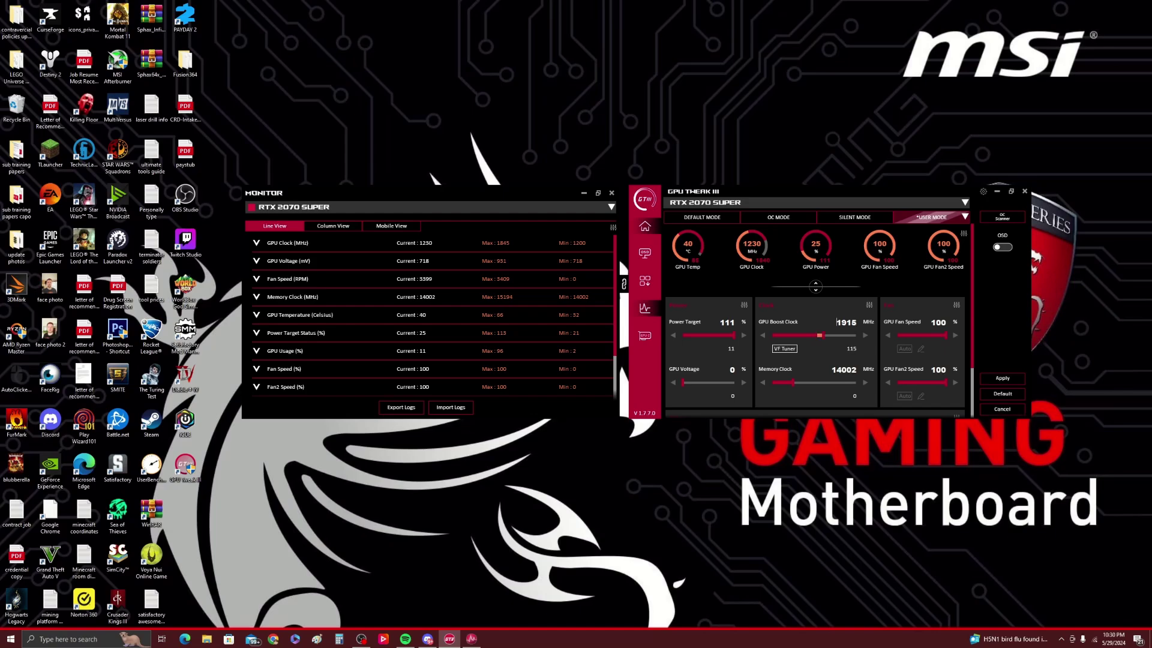
# Set memory clock to 15192 MHz and GPU voltage to 100%, then apply the overclock.
pyautogui.doubleClick(850, 370)
pyautogui.press('BackSpace')
pyautogui.write('15192')
pyautogui.scroll(-1, 866, 366)
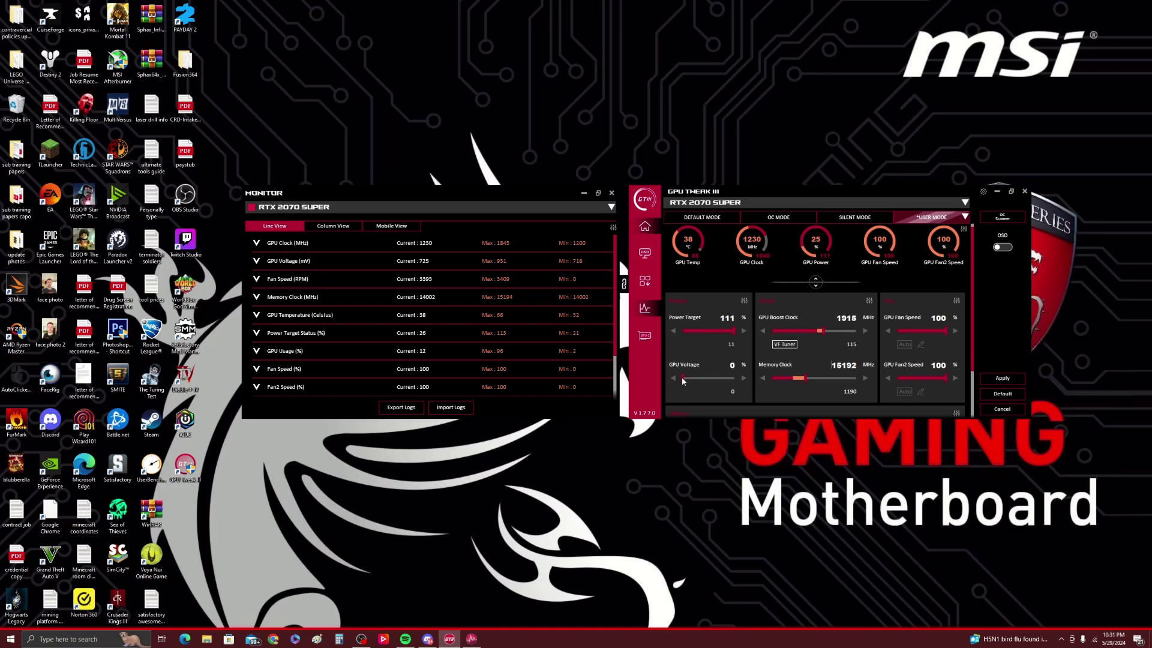
pyautogui.moveTo(683, 378); pyautogui.dragTo(762, 381)
pyautogui.moveTo(973, 312)
pyautogui.mouseDown()
pyautogui.moveTo(972, 362)
pyautogui.moveTo(973, 300)
pyautogui.mouseUp()
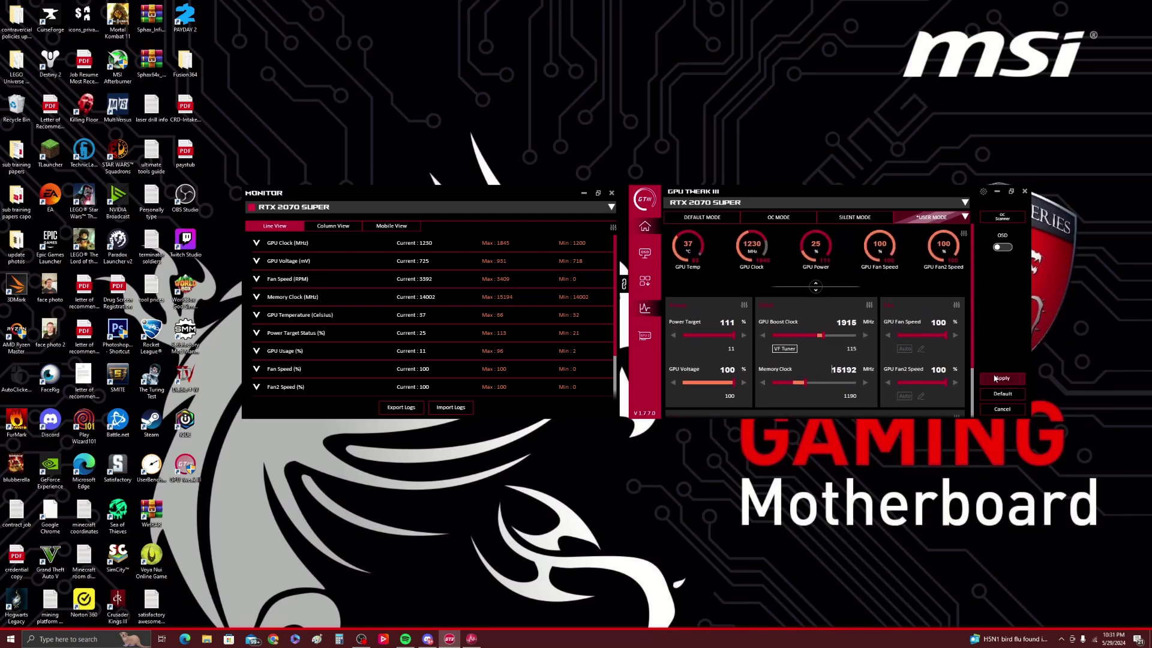
pyautogui.click(1003, 378)
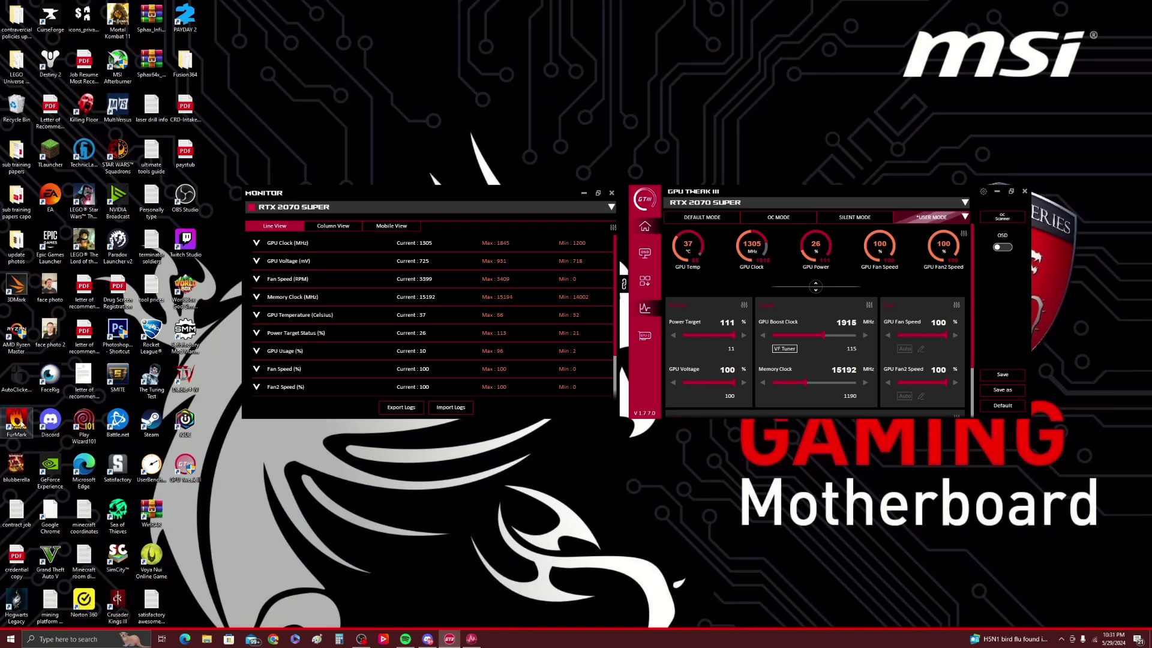
# Run FurMark's GPU stress test with the render moved aside to watch overclock readings, then stop it.
pyautogui.doubleClick(17, 420)
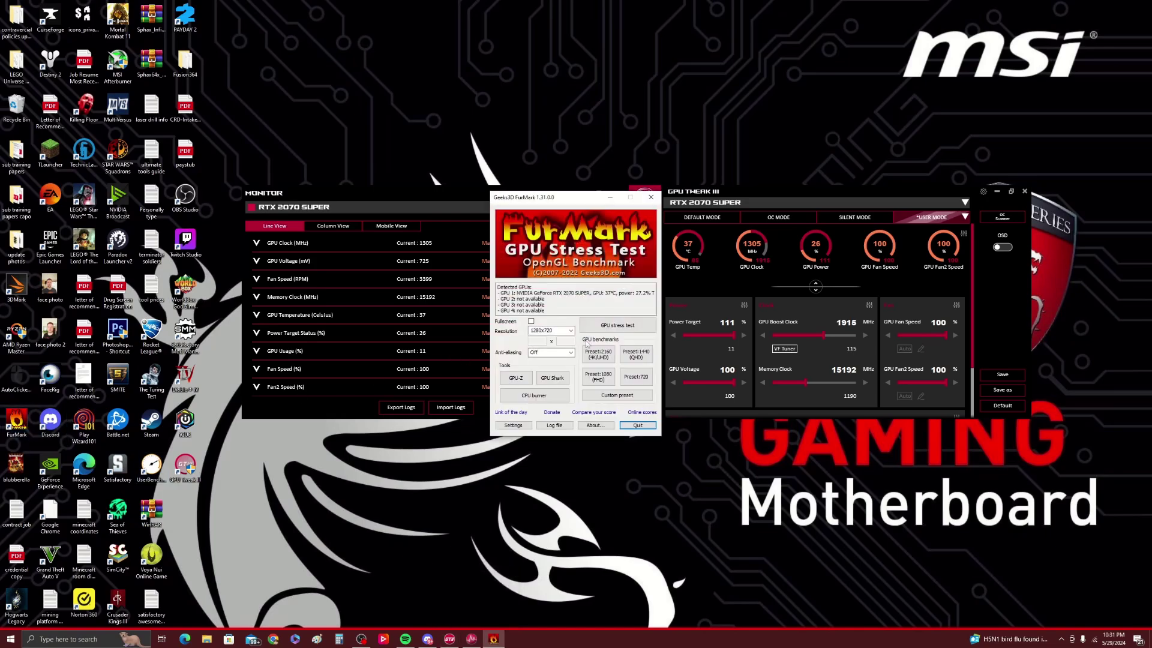
pyautogui.click(613, 326)
pyautogui.click(624, 337)
pyautogui.click(613, 329)
pyautogui.click(625, 337)
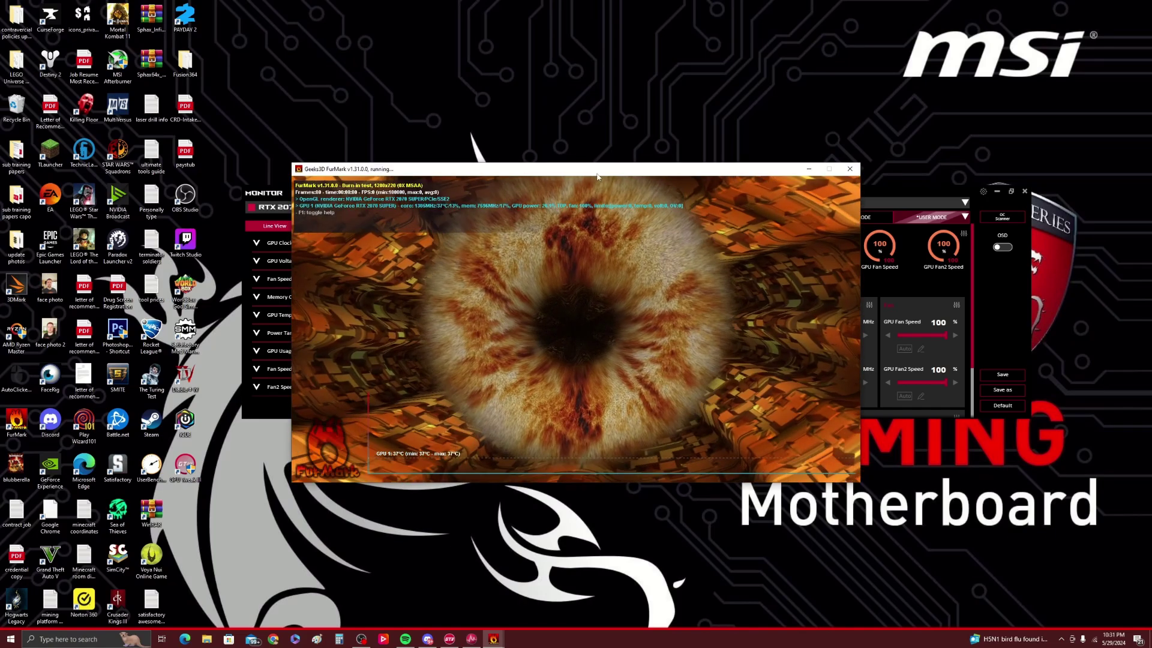
pyautogui.moveTo(597, 176); pyautogui.dragTo(371, 195)
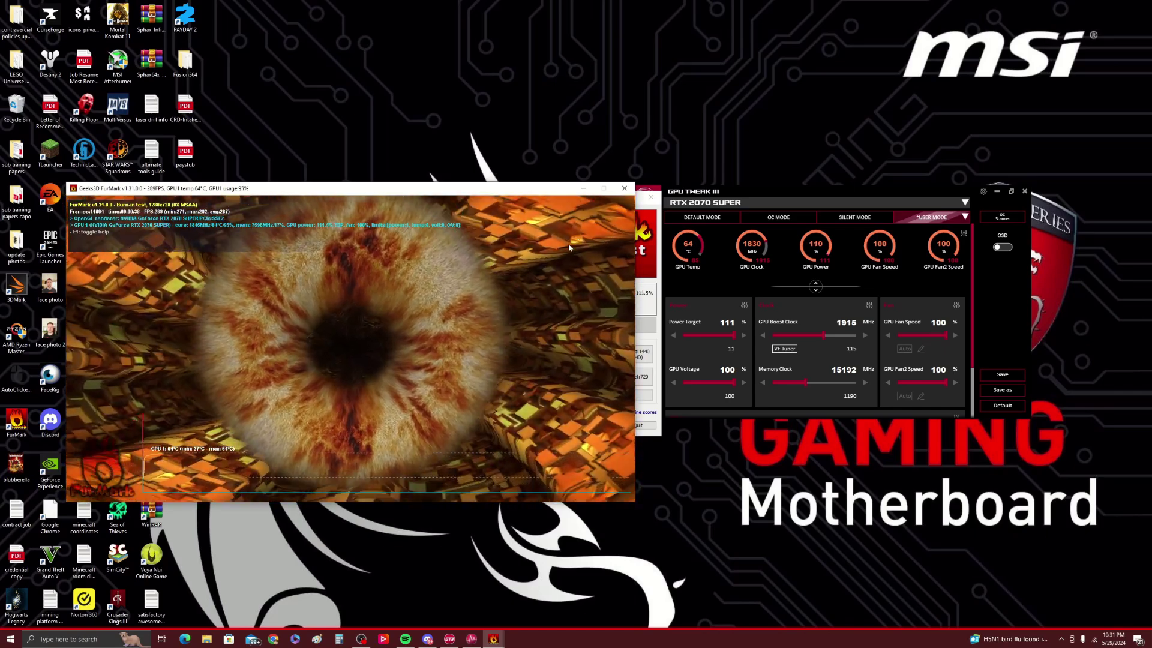
pyautogui.click(625, 189)
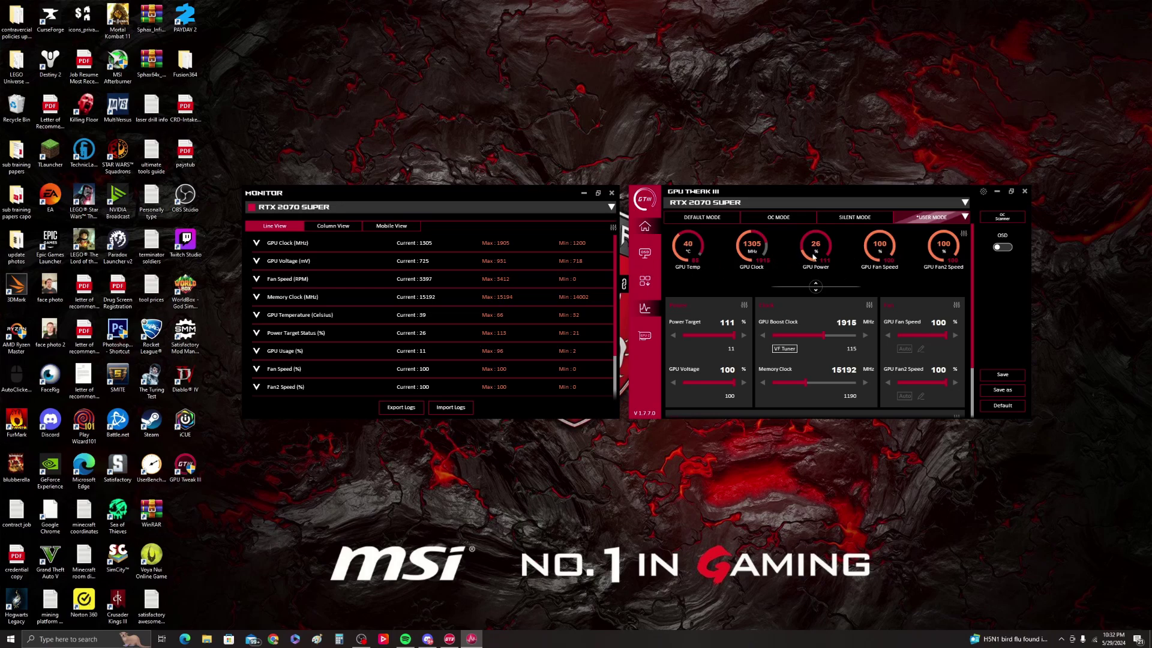
# Switch the RTX 2070 Super to Default Mode: 100% power target, 1800 MHz boost, 14002 MHz memory.
pyautogui.click(1001, 406)
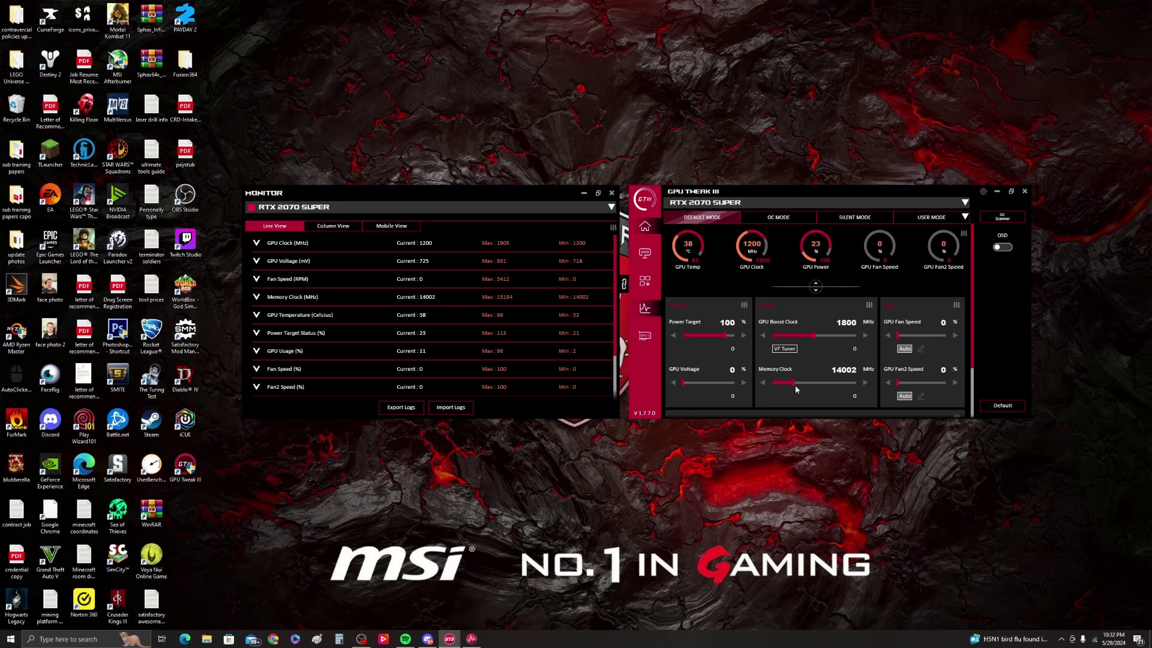
pyautogui.scroll(-2, 820, 348)
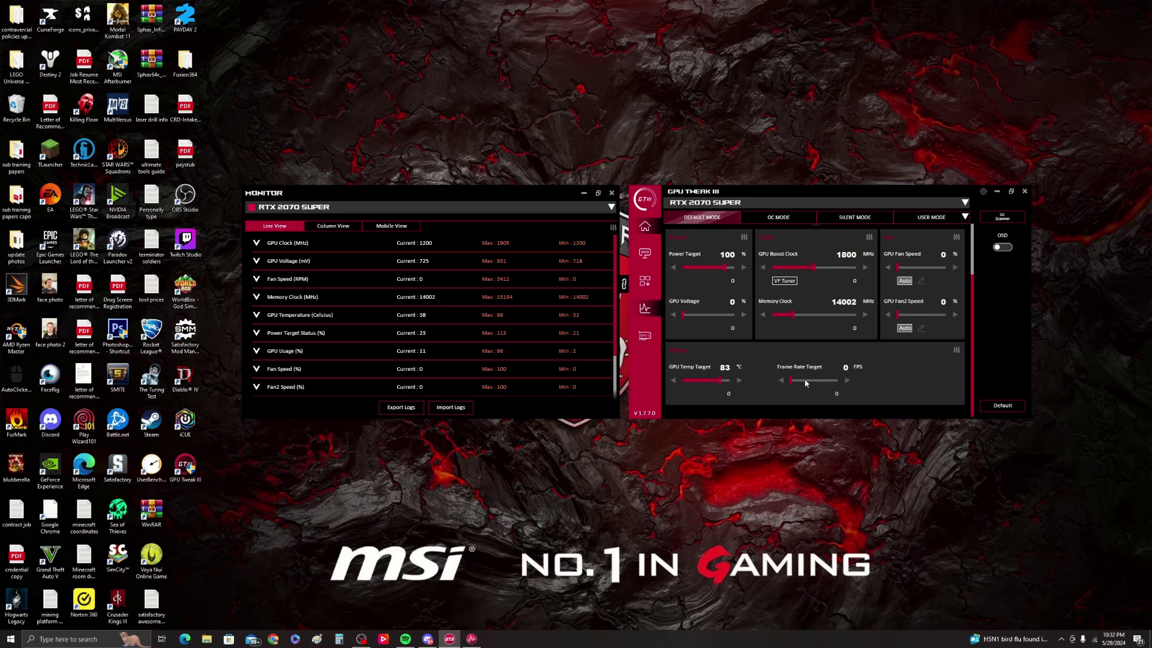
pyautogui.scroll(2, 820, 363)
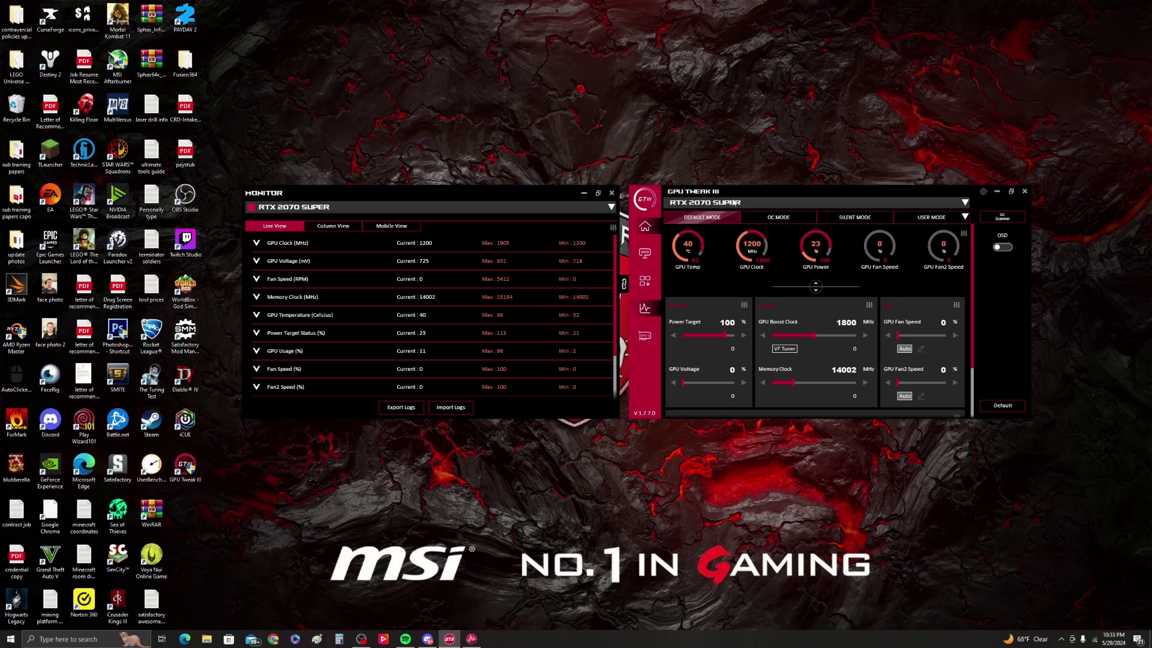
pyautogui.scroll(-2, 750, 264)
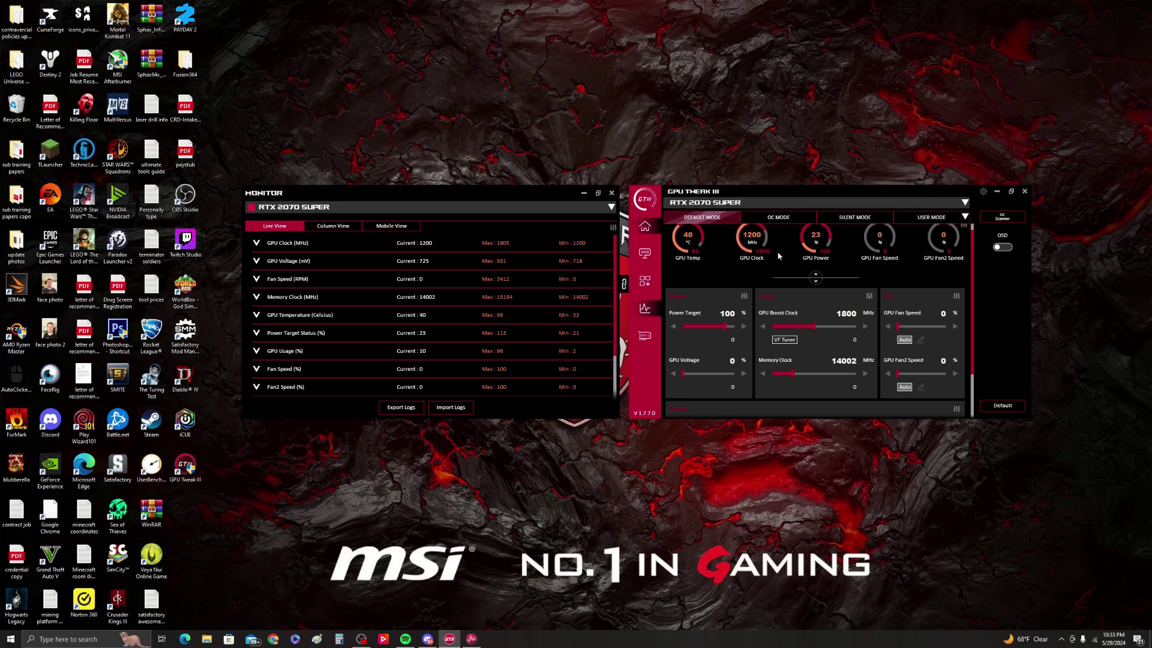
pyautogui.click(746, 271)
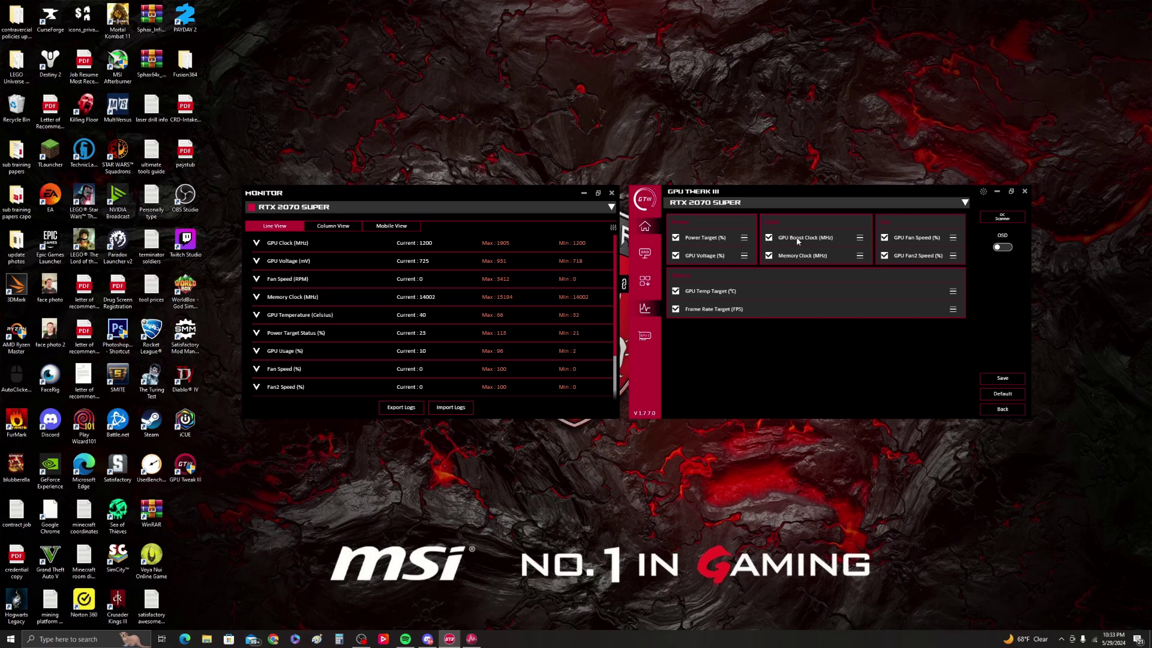
pyautogui.click(997, 219)
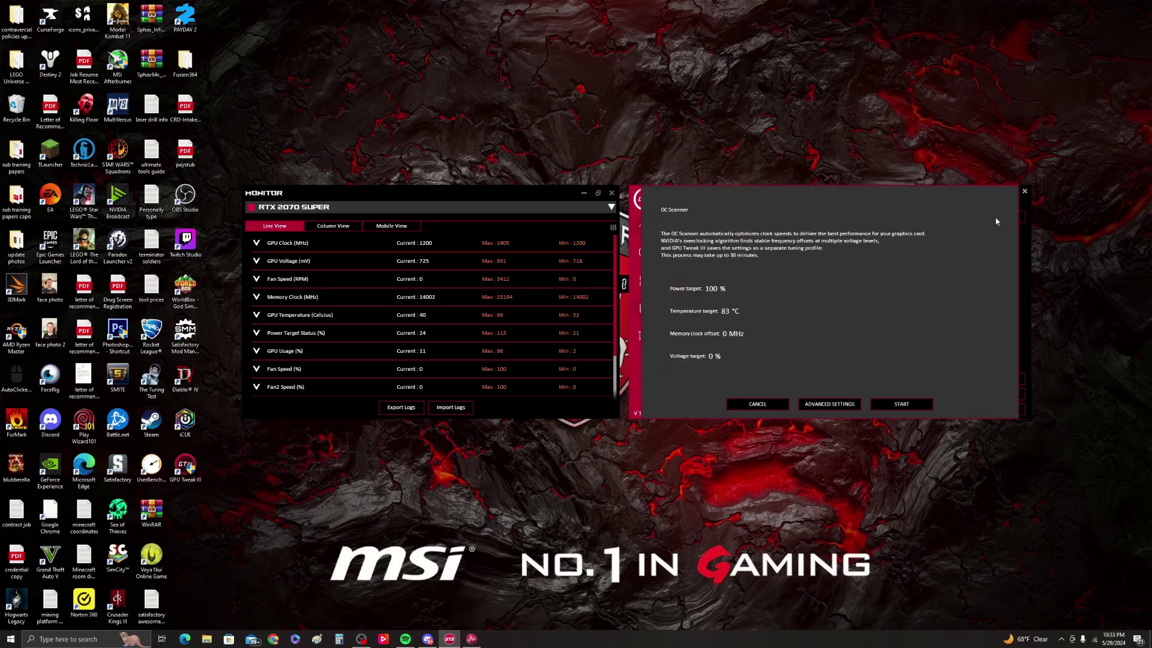
pyautogui.click(769, 406)
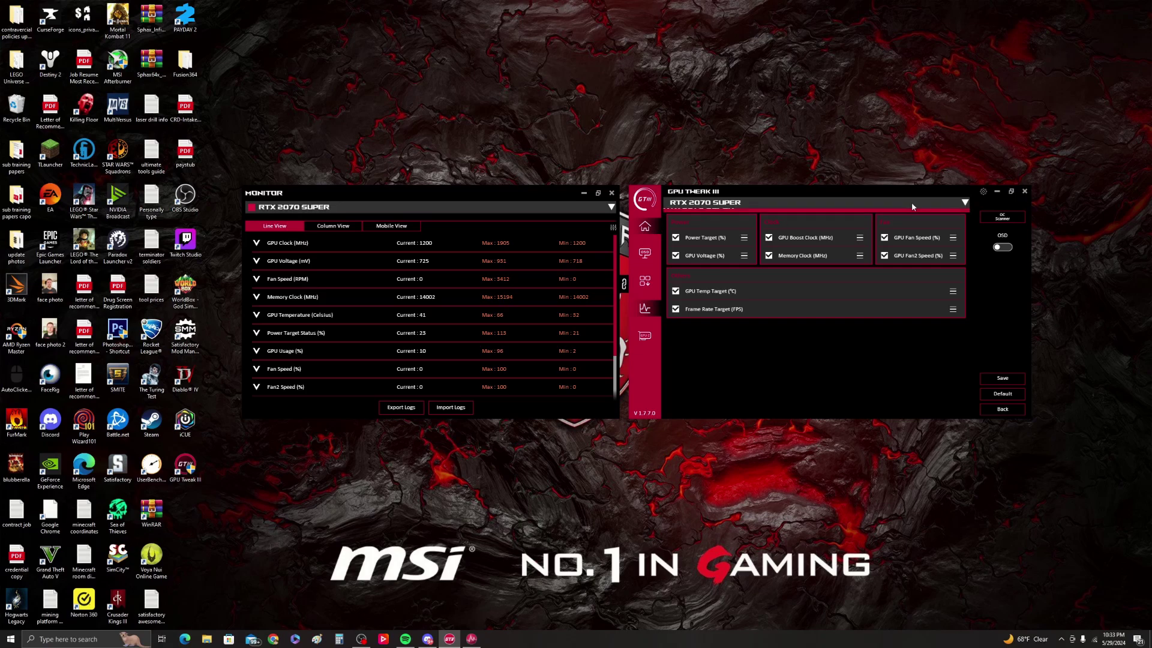
pyautogui.click(867, 207)
pyautogui.click(831, 221)
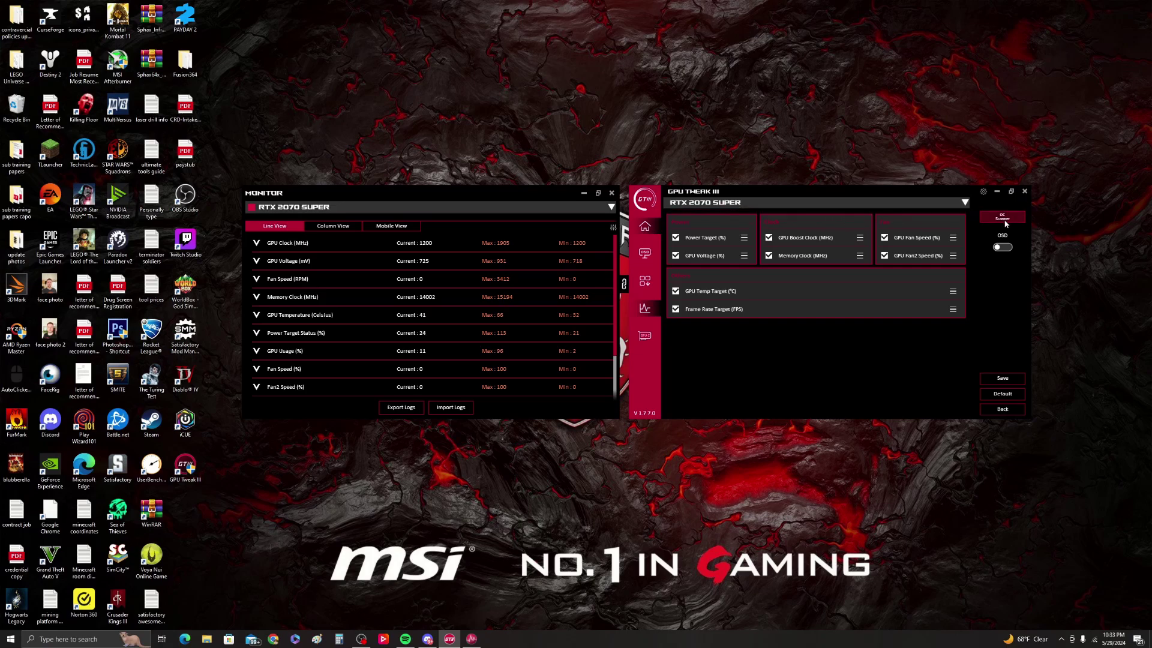
pyautogui.click(1001, 219)
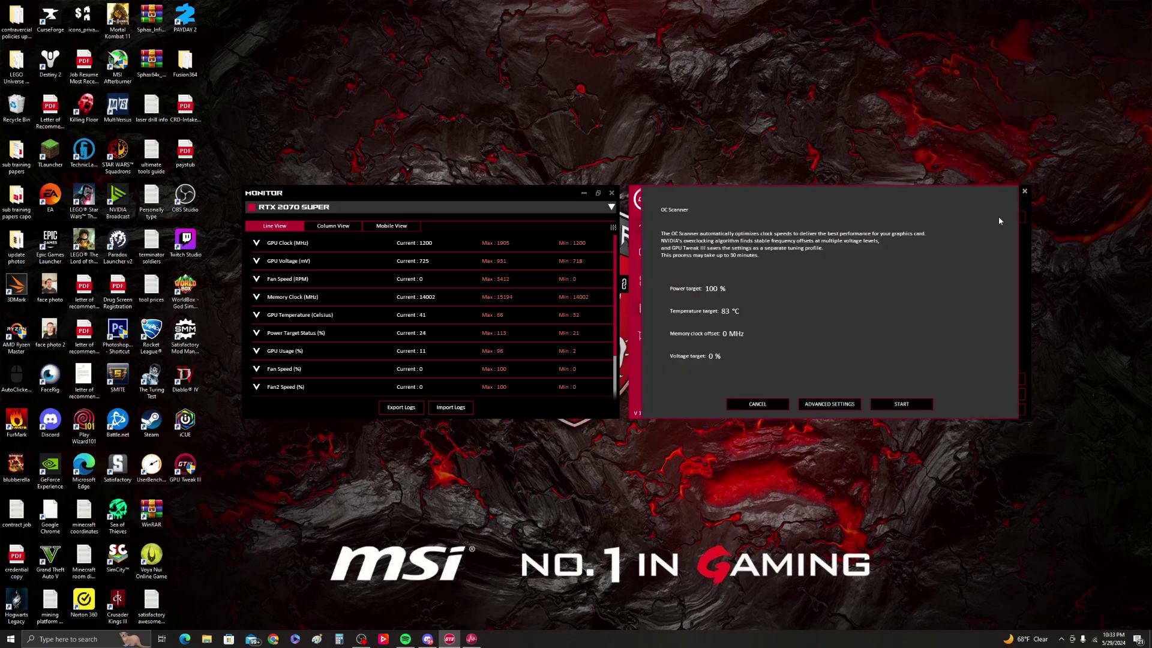
pyautogui.click(758, 404)
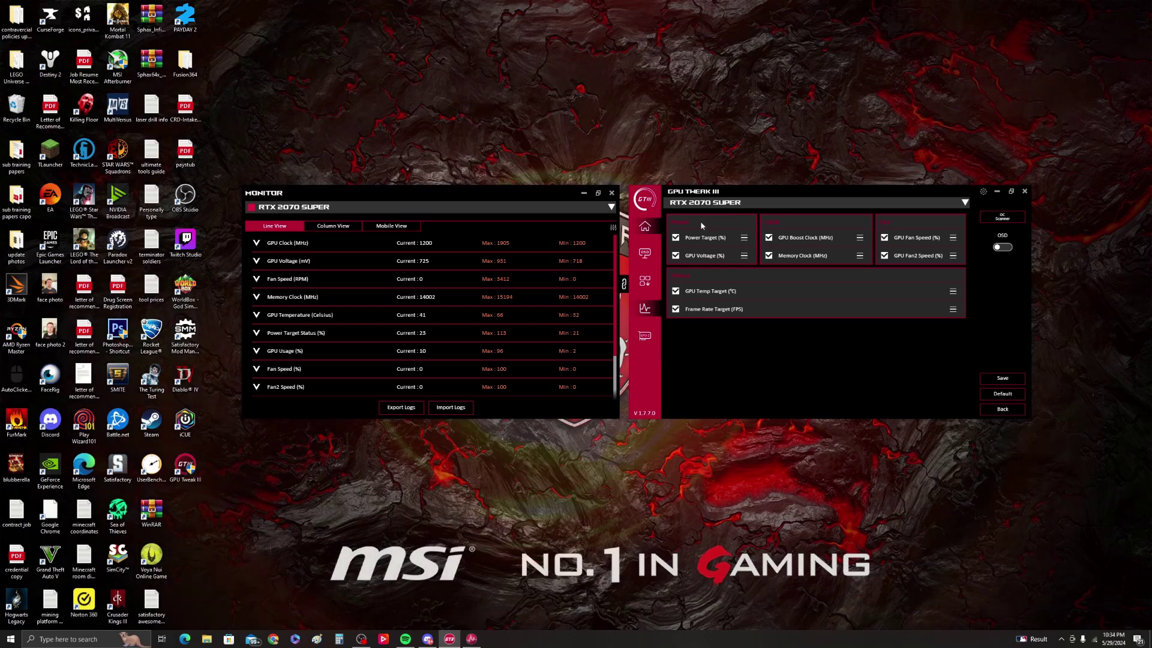
pyautogui.click(1002, 217)
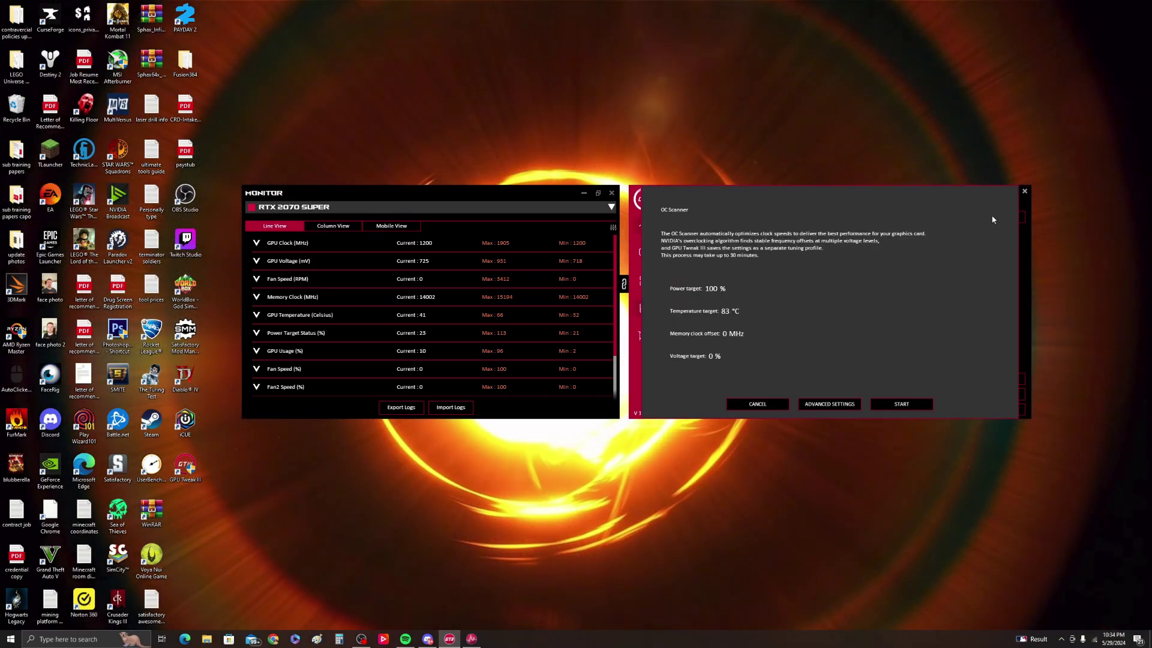
pyautogui.click(781, 406)
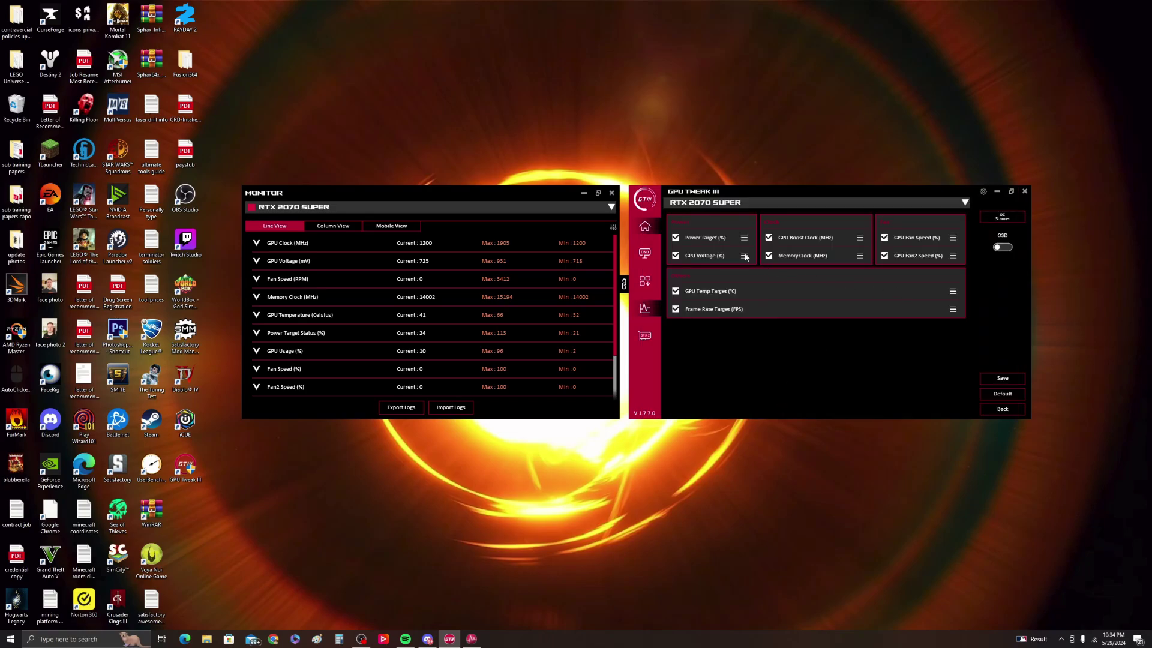
pyautogui.click(676, 238)
pyautogui.click(676, 238)
pyautogui.click(999, 410)
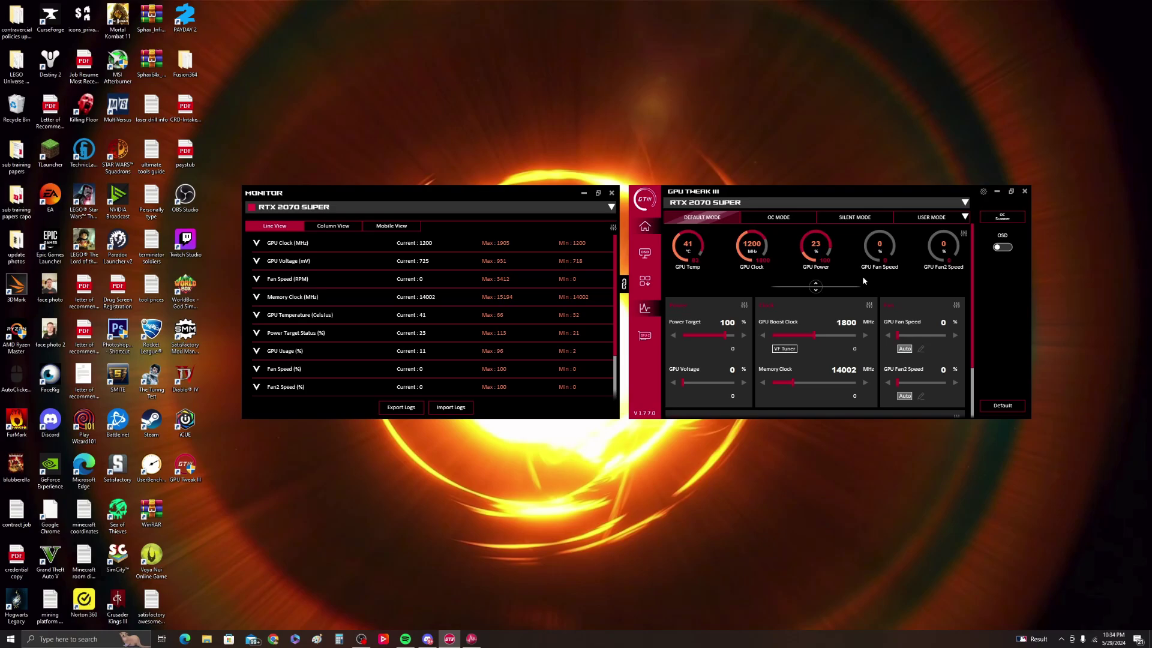
pyautogui.click(745, 305)
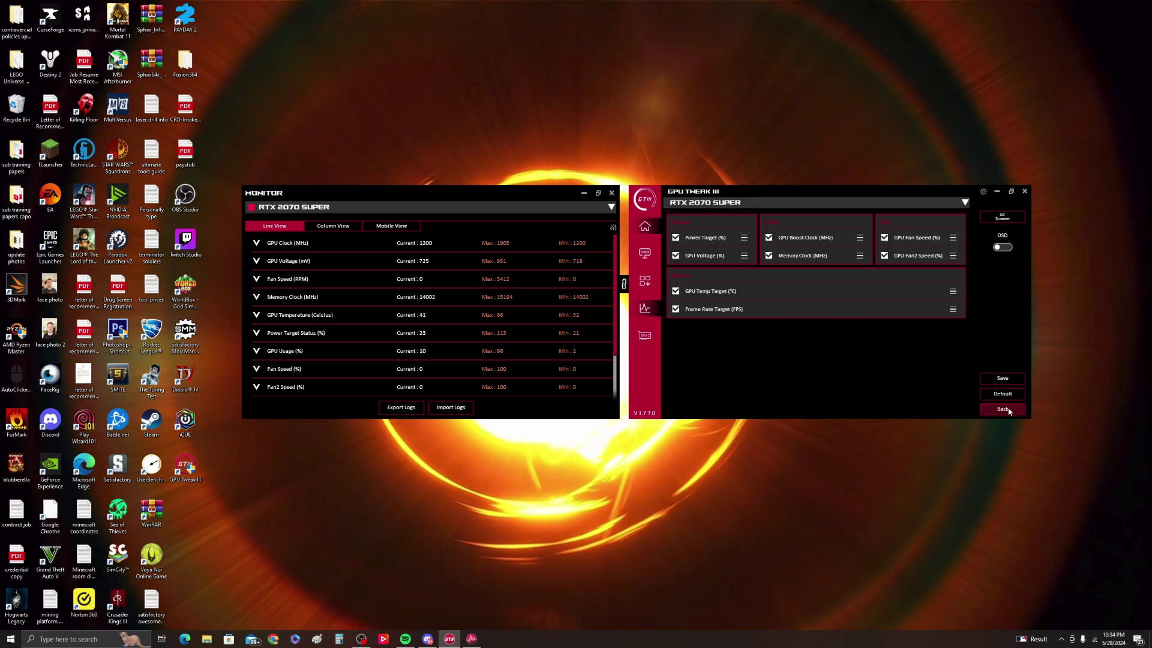
pyautogui.click(1004, 409)
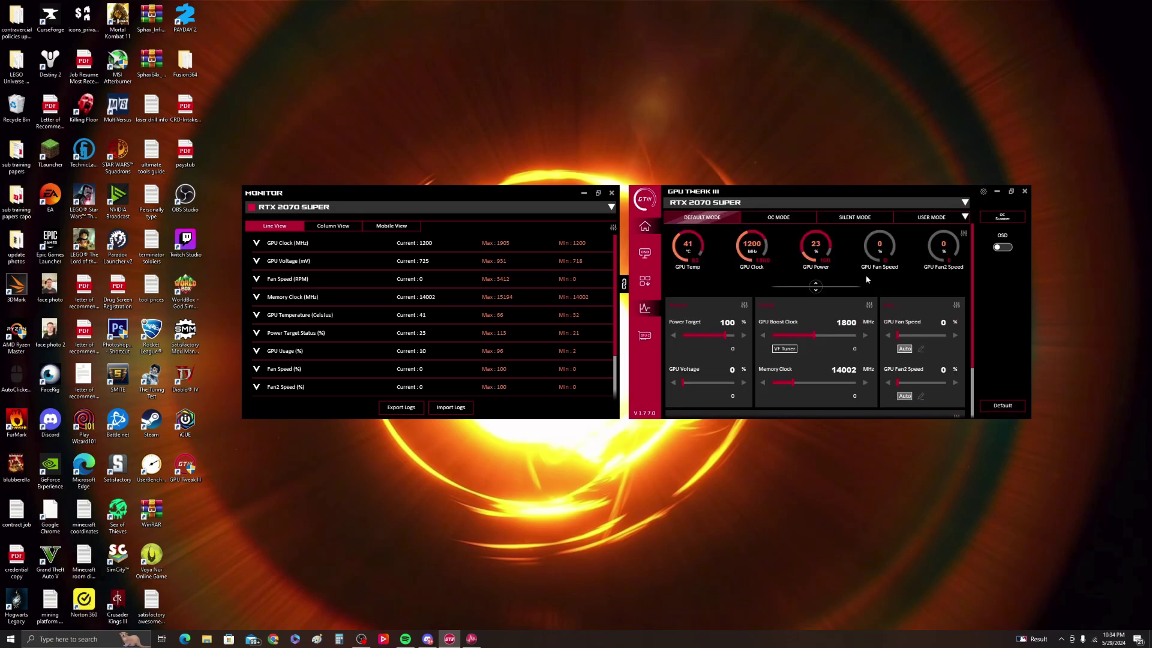